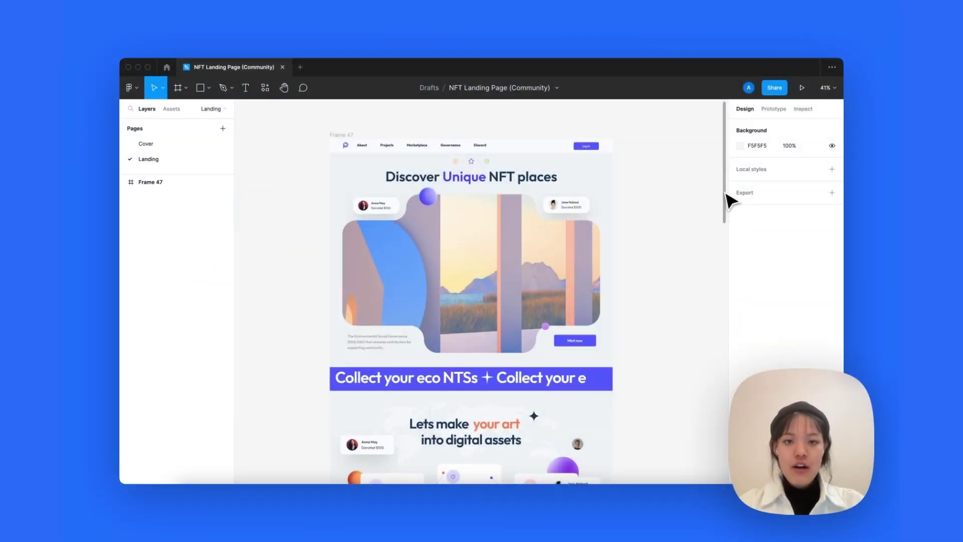
# Open the live NFT landing page from Dora's Published panel and scroll to the bottom.
pyautogui.moveTo(727, 194); pyautogui.dragTo(722, 465)
pyautogui.click(569, 507)
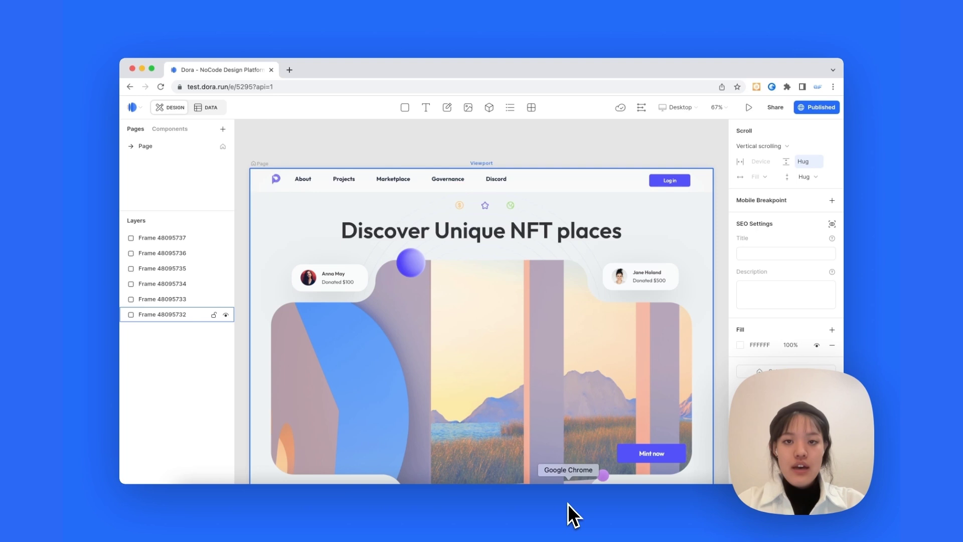
pyautogui.click(803, 106)
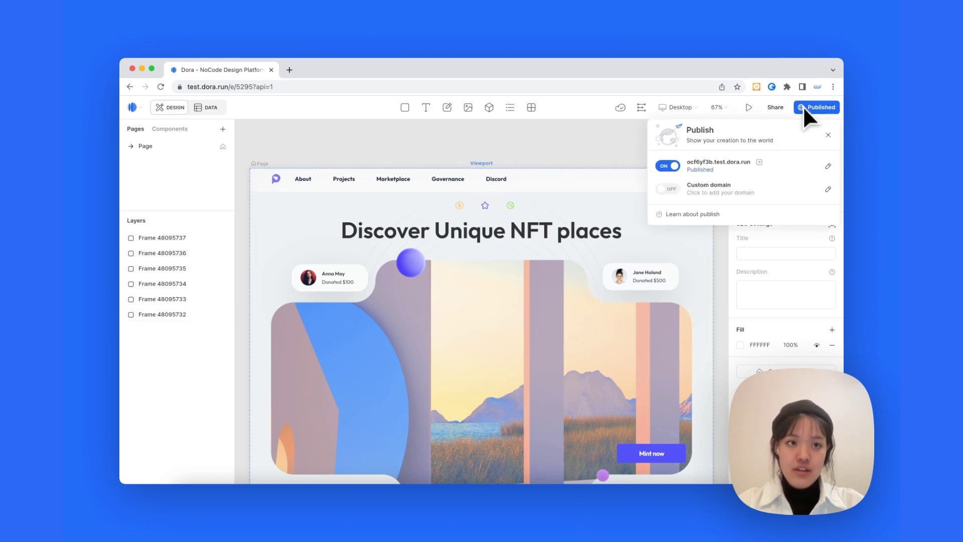
pyautogui.click(760, 162)
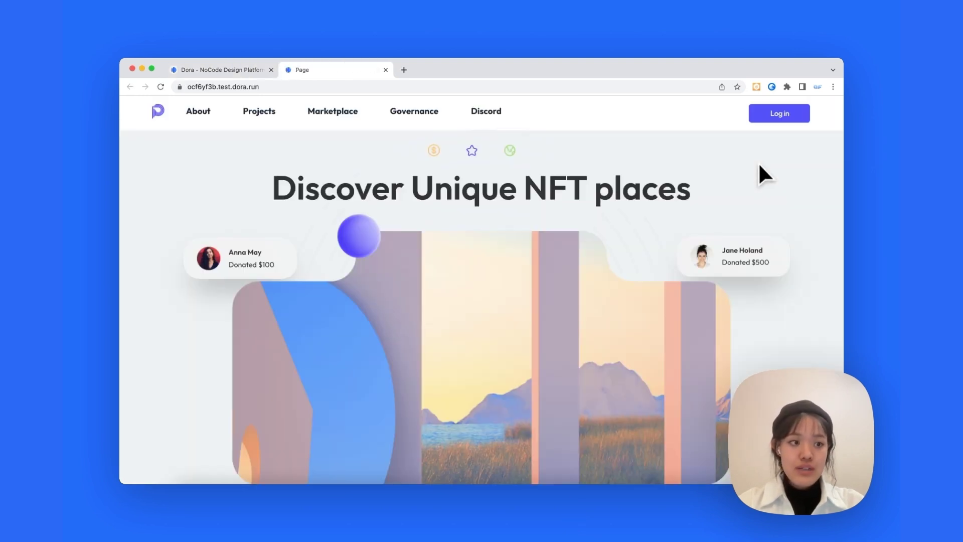
pyautogui.scroll(-10, 768, 203)
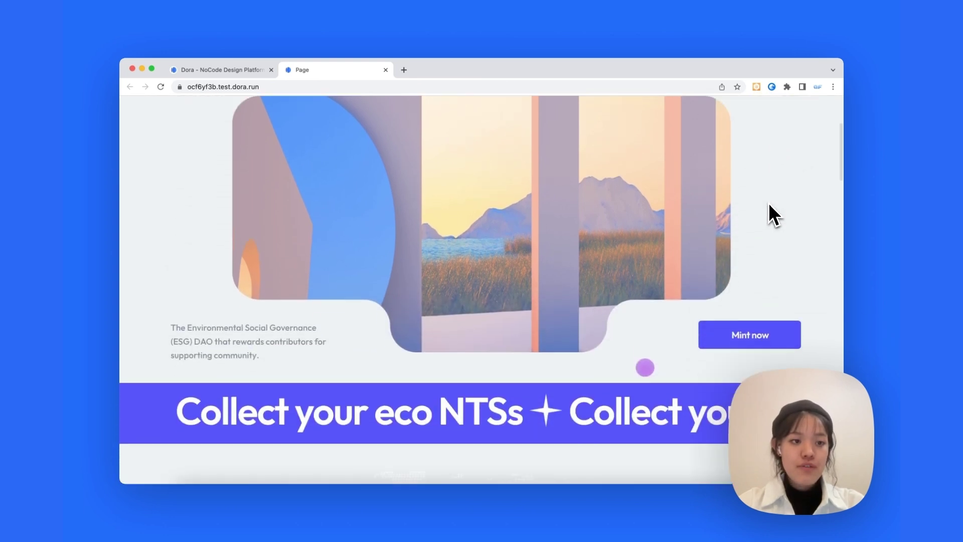
pyautogui.scroll(-15, 769, 204)
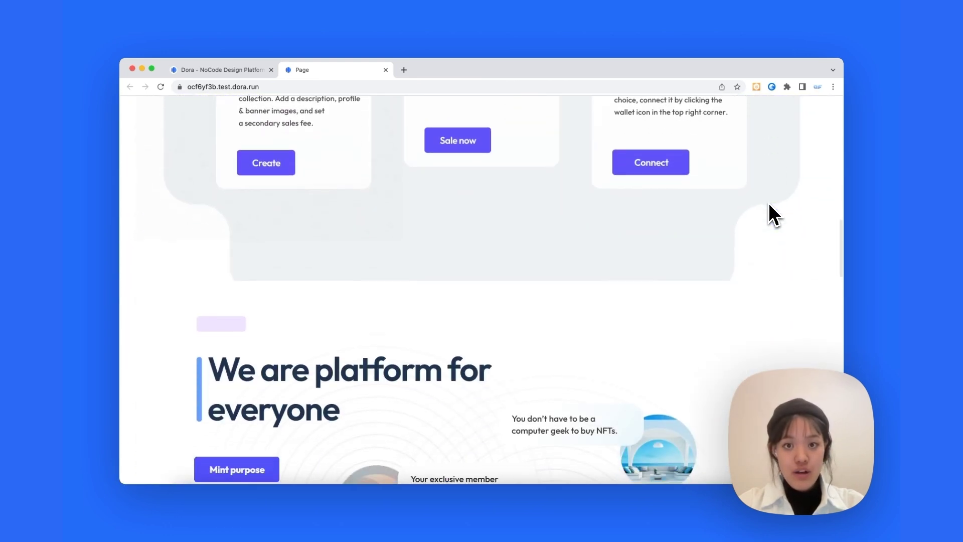
pyautogui.scroll(-15, 775, 216)
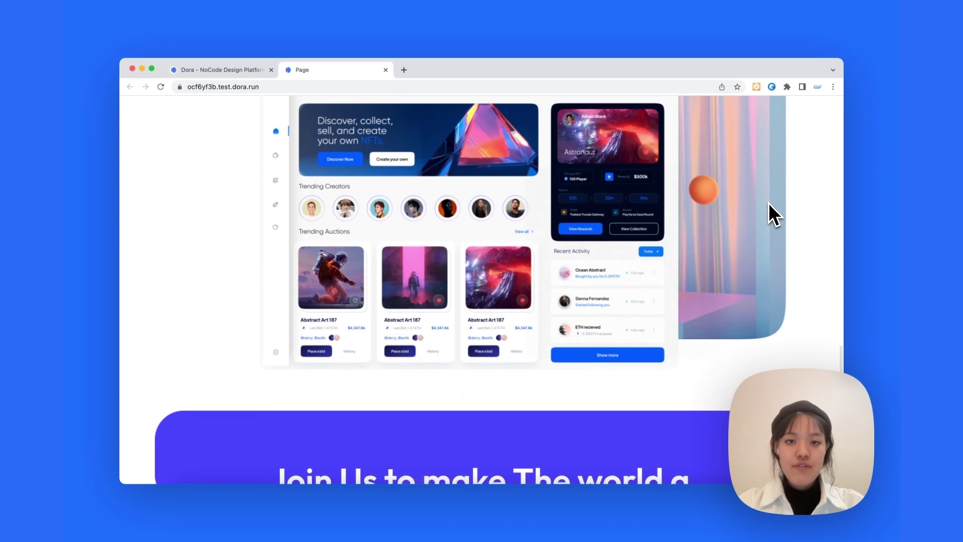
pyautogui.scroll(-6, 768, 203)
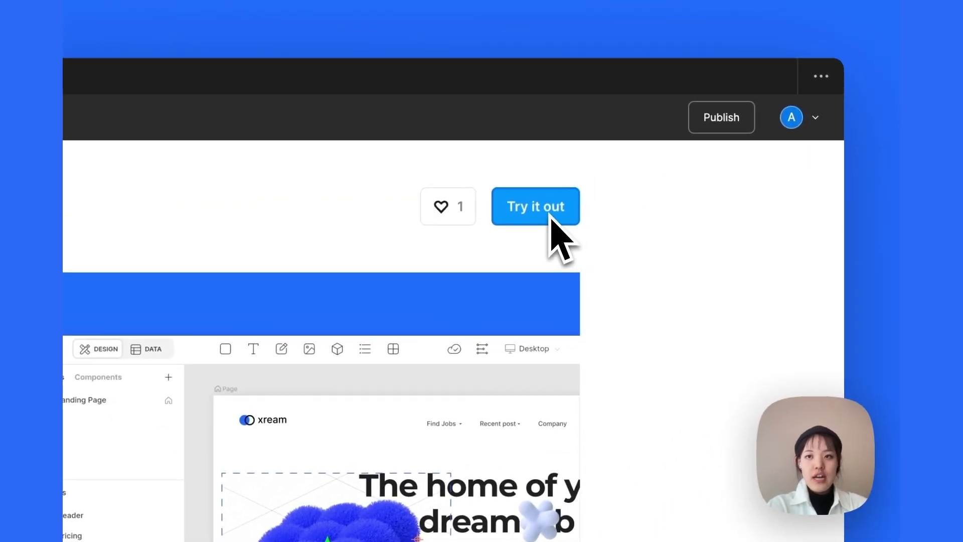
# Launch Figma to Dora in a new draft file from Resources > Plugins > Recents.
pyautogui.click(550, 215)
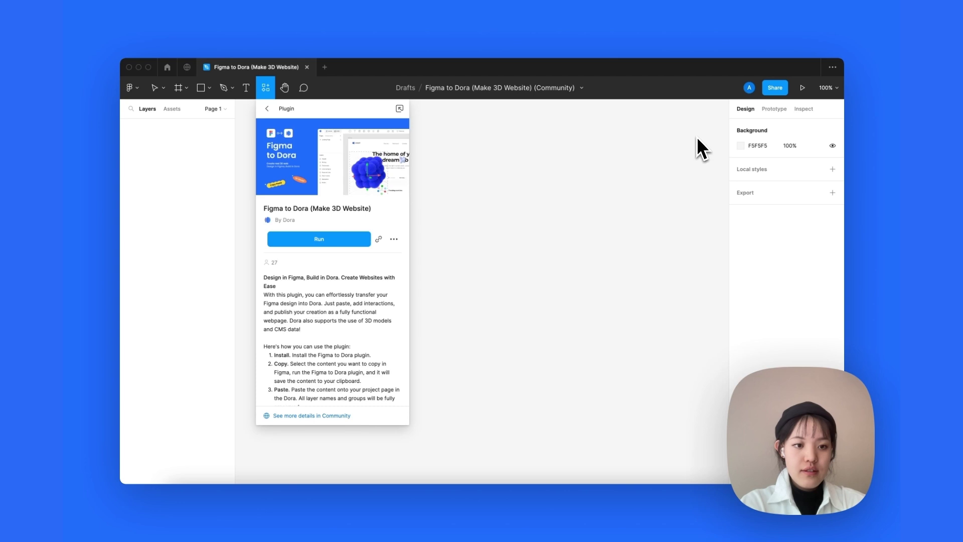
pyautogui.click(668, 195)
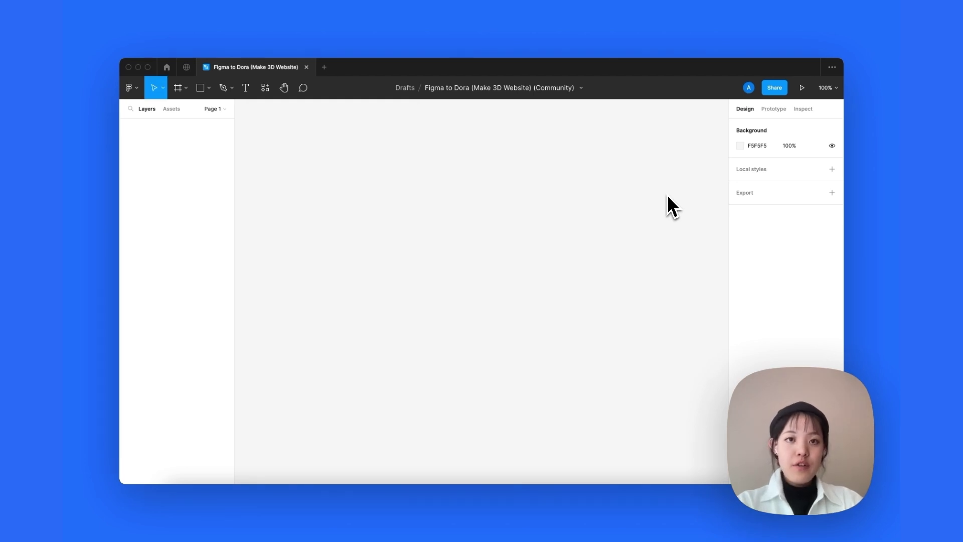
pyautogui.click(265, 88)
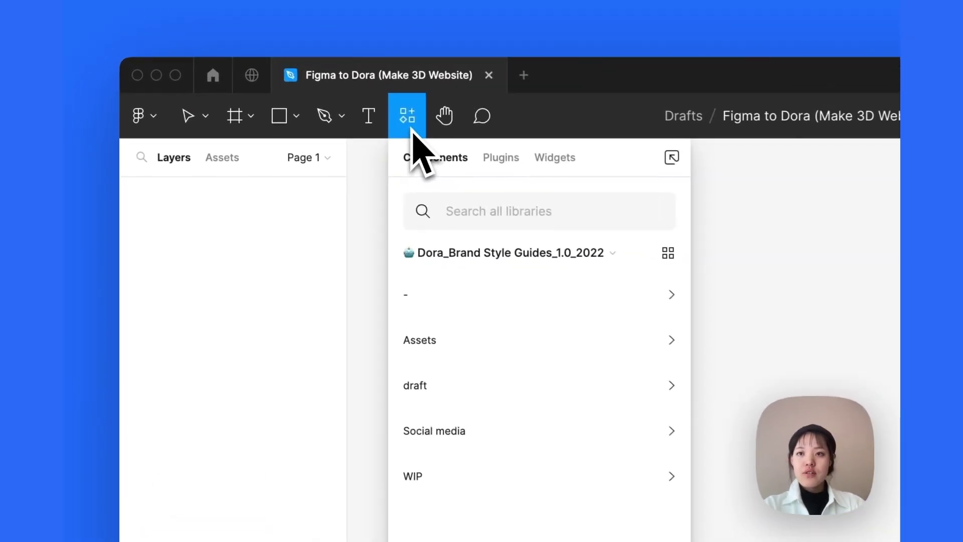
pyautogui.click(504, 160)
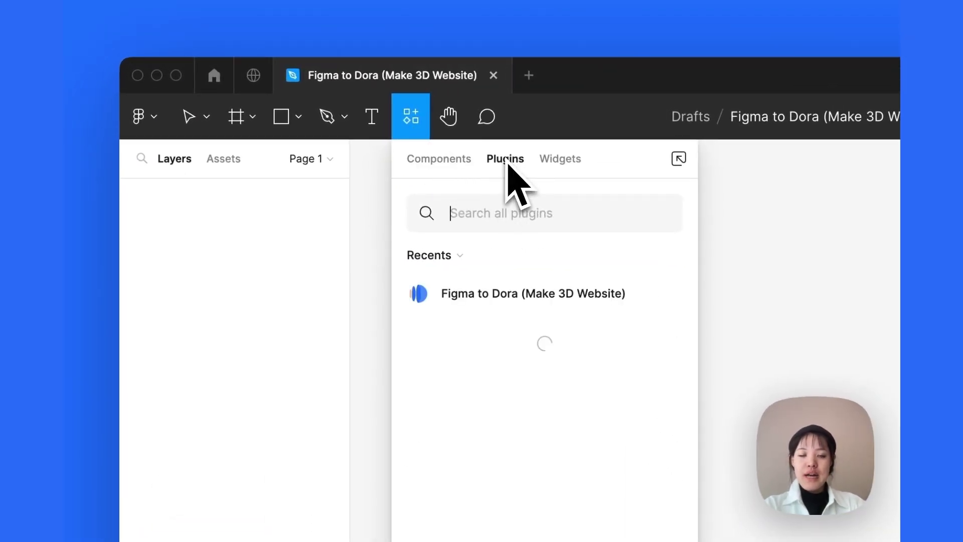
pyautogui.click(424, 295)
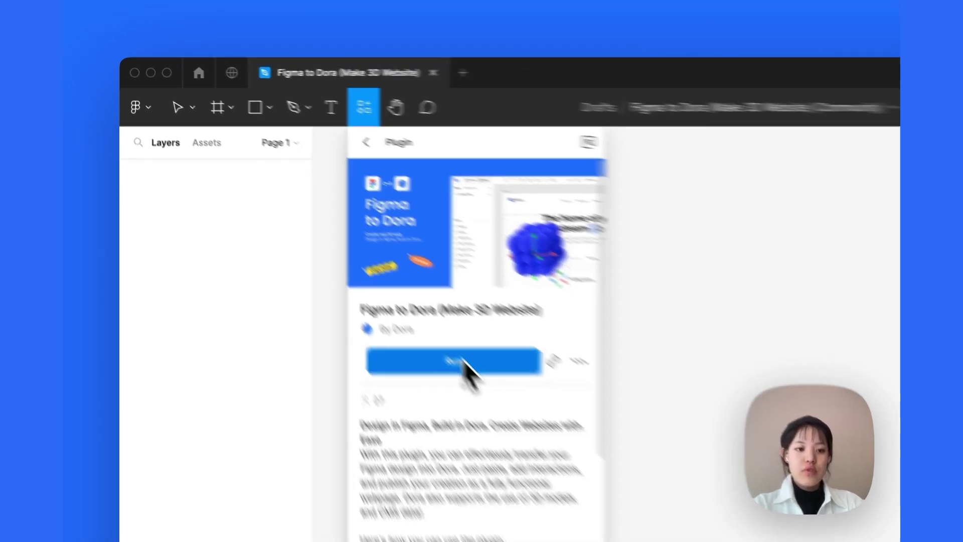
pyautogui.click(527, 419)
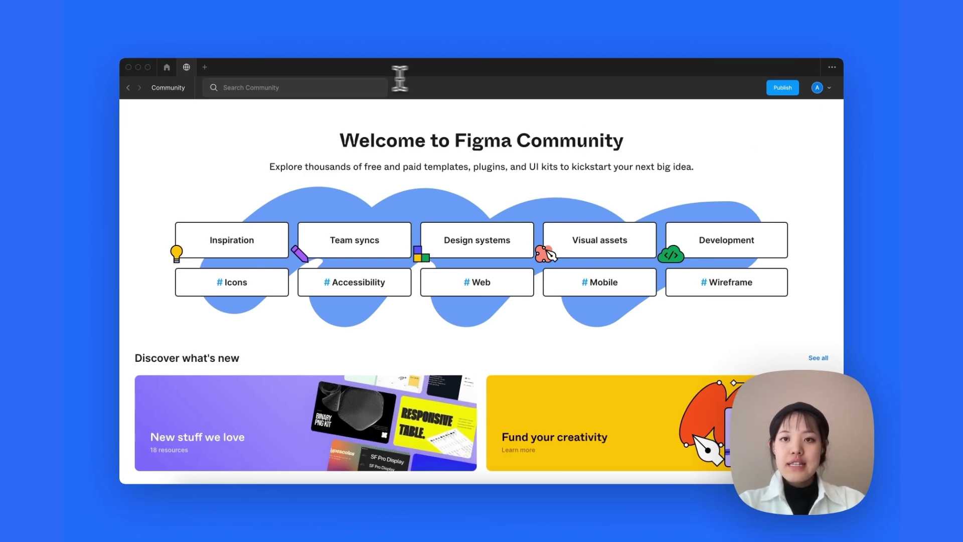
# Search Community for 'landing page' and open the NFT Landing Page file as a draft.
pyautogui.click(350, 87)
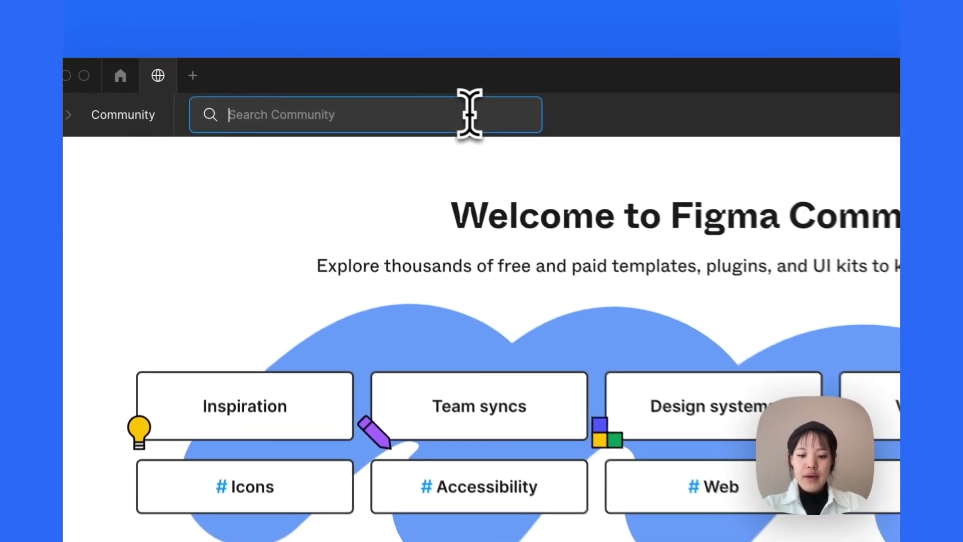
pyautogui.write('landing page')
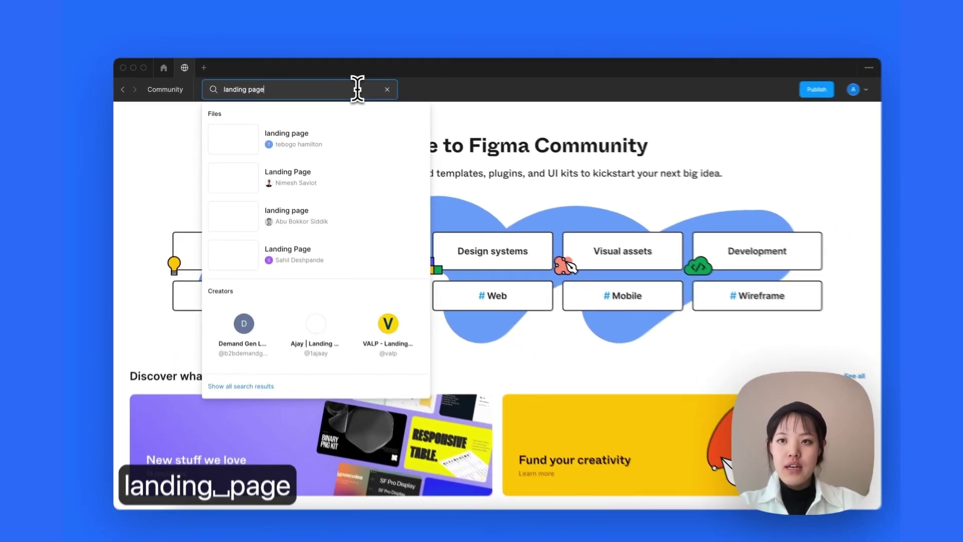
pyautogui.press('Return')
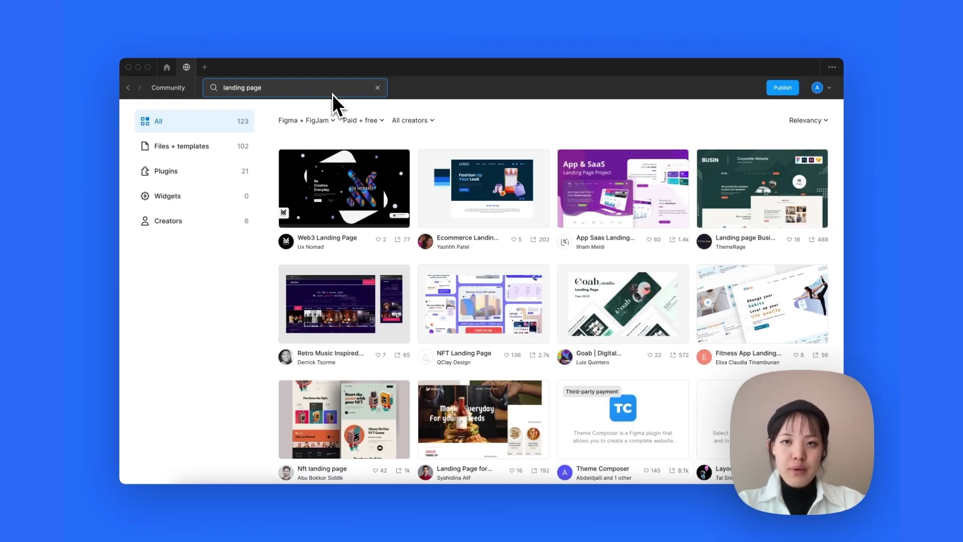
pyautogui.click(520, 314)
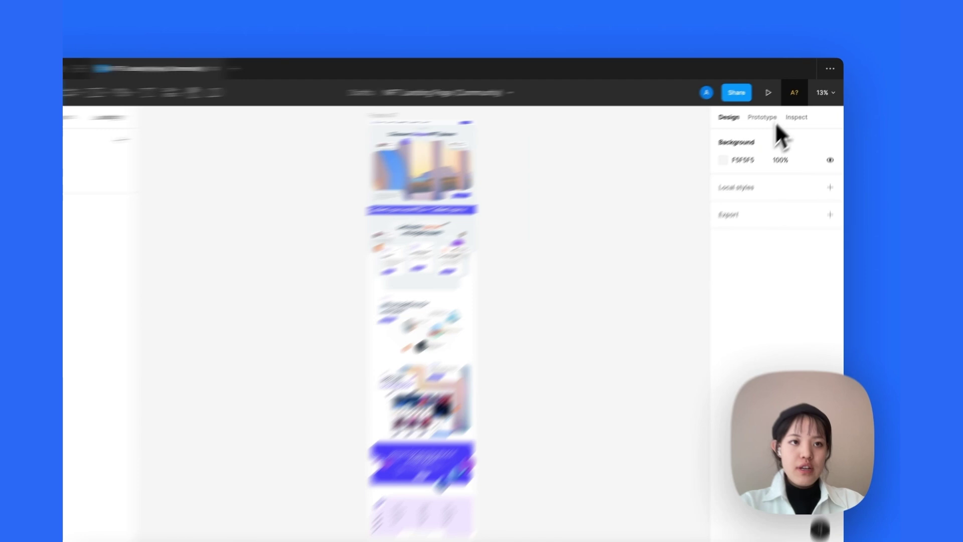
# Replace Mazzard H Regular with Outfit Regular and Mazzard H SemiBold with Outfit SemiBold.
pyautogui.click(801, 88)
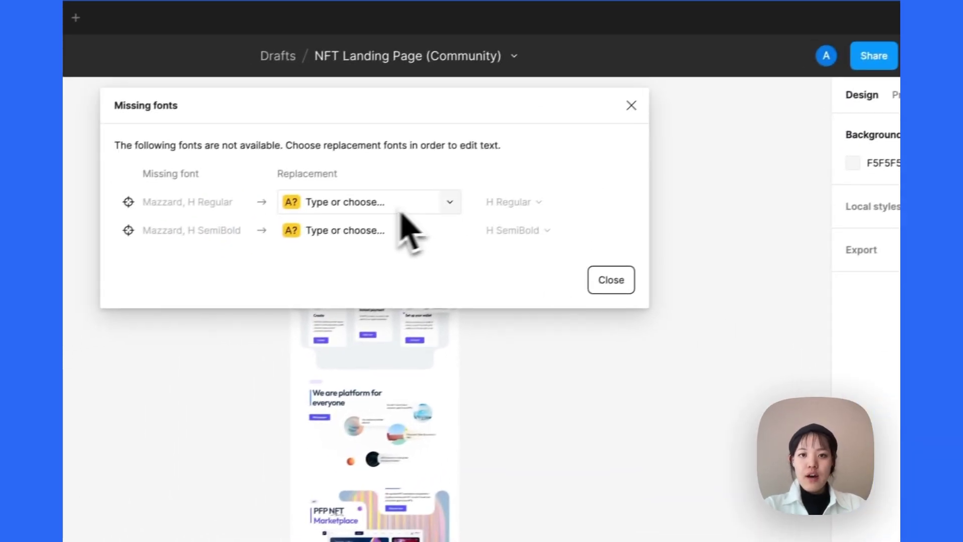
pyautogui.click(250, 247)
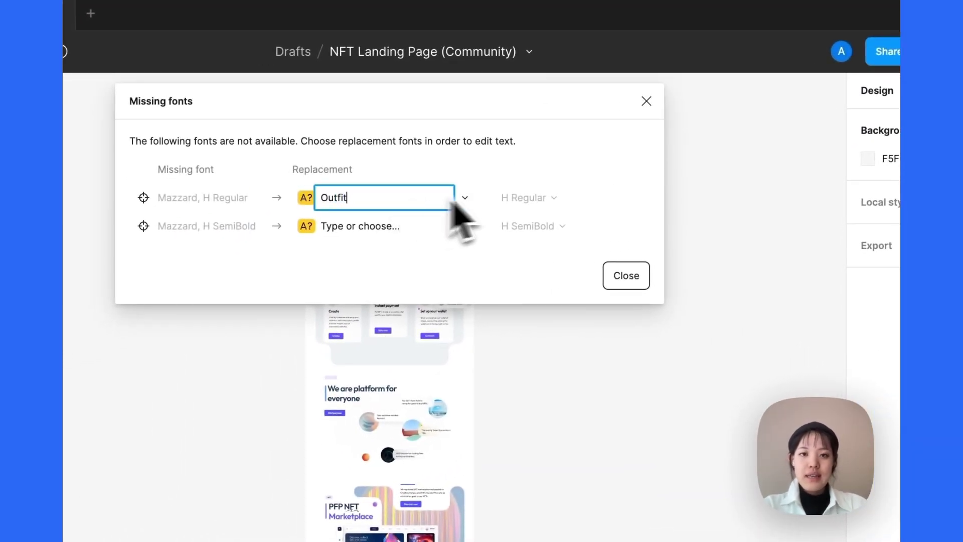
pyautogui.press('Return')
pyautogui.click(532, 207)
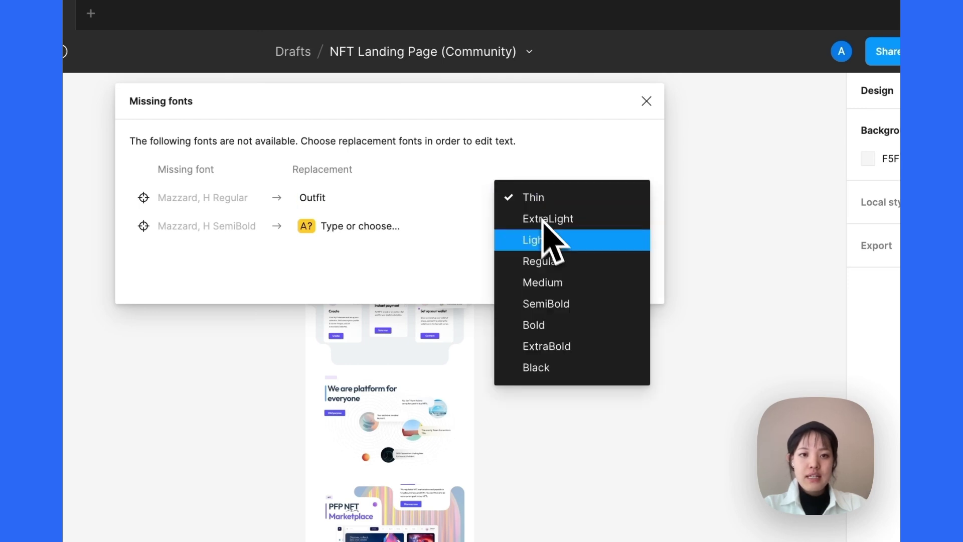
pyautogui.click(558, 261)
pyautogui.click(380, 232)
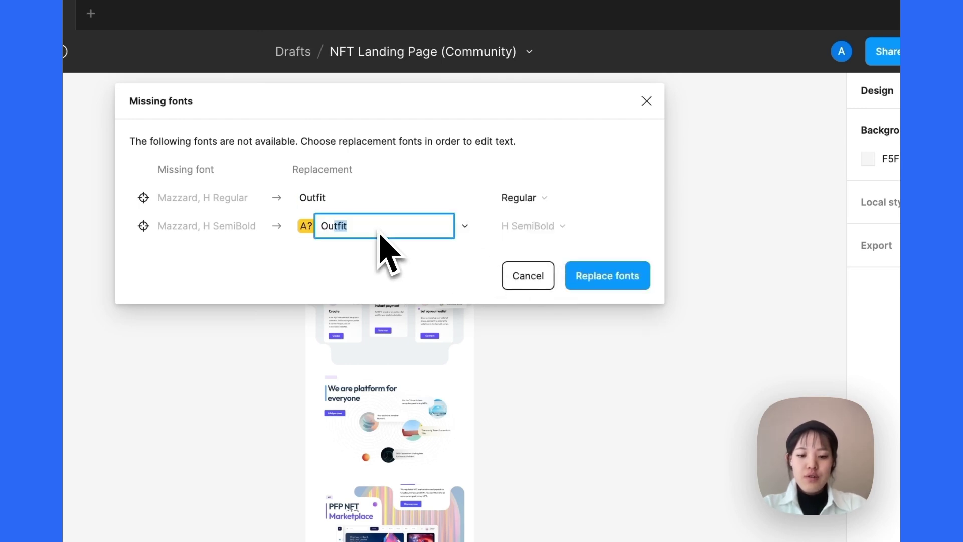
pyautogui.press('Return')
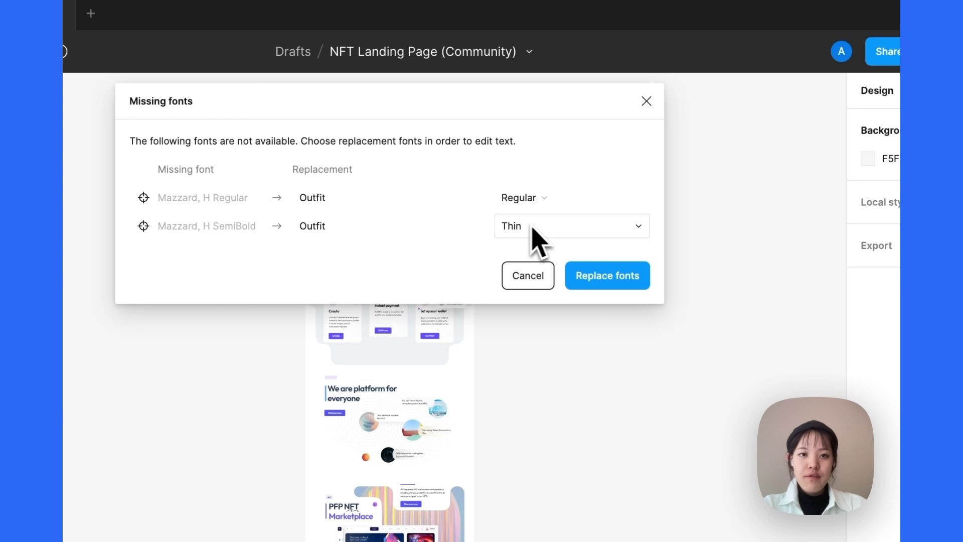
pyautogui.click(534, 227)
pyautogui.click(567, 332)
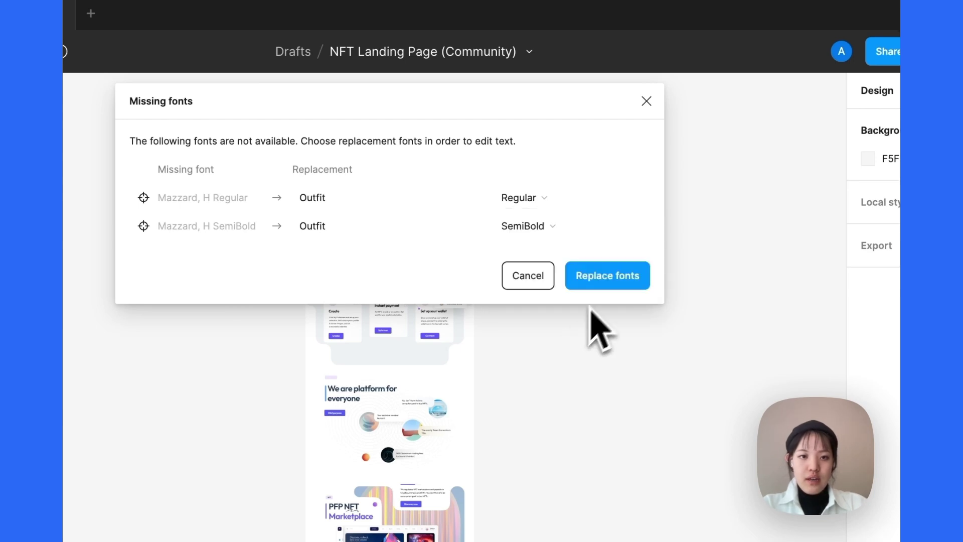
pyautogui.click(605, 281)
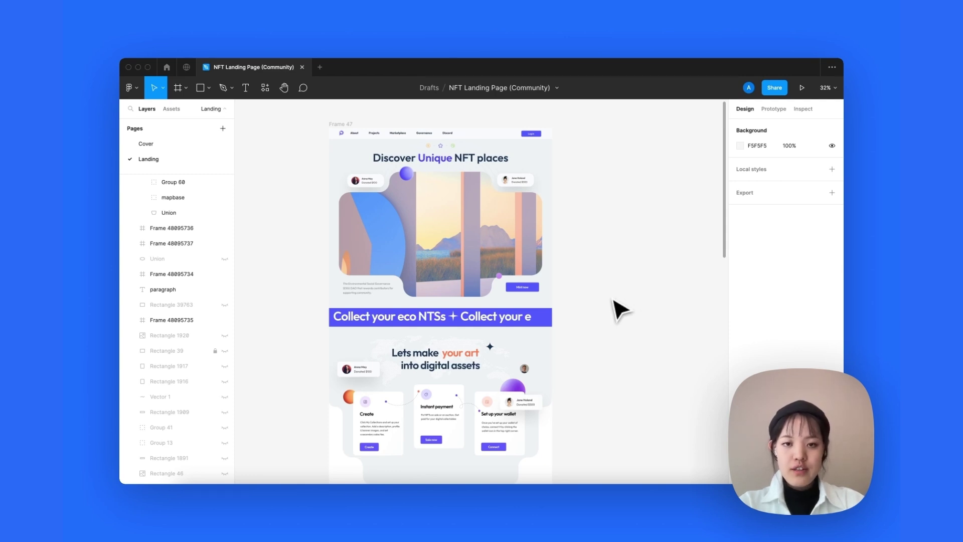
# Zoom into the world map and drill down to a single dot vector.
pyautogui.scroll(-2, 612, 311)
pyautogui.scroll(5, 444, 321)
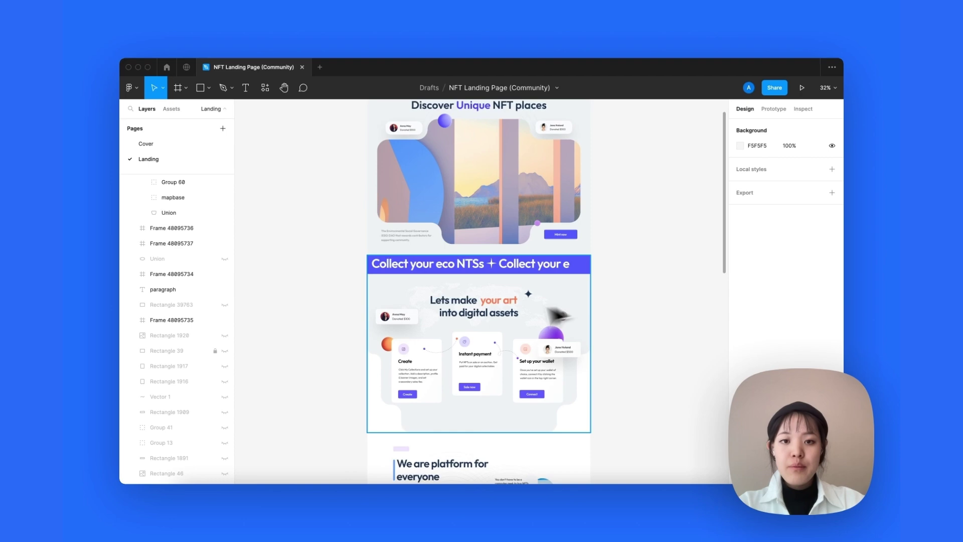
pyautogui.scroll(-1, 441, 321)
pyautogui.hscroll(1, 441, 321)
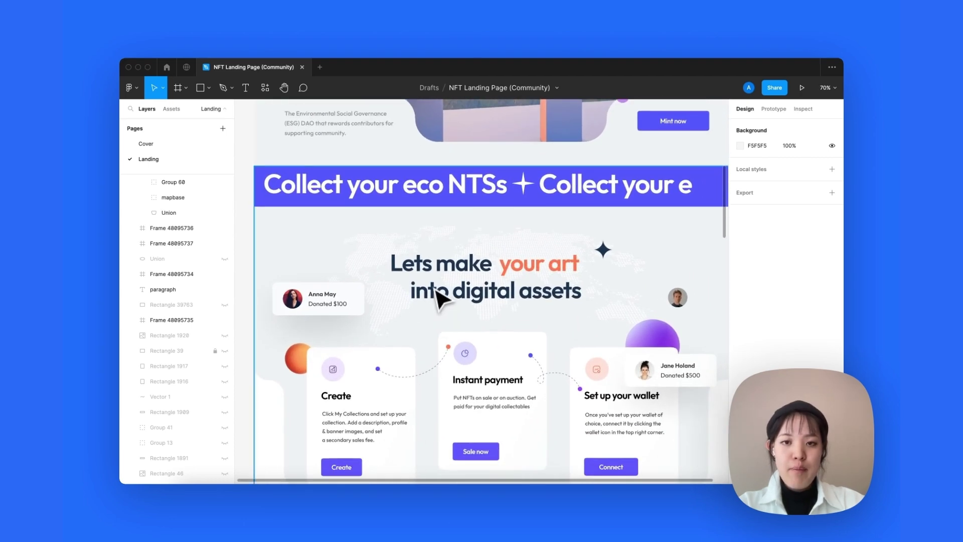
pyautogui.scroll(3, 439, 296)
pyautogui.click(359, 246)
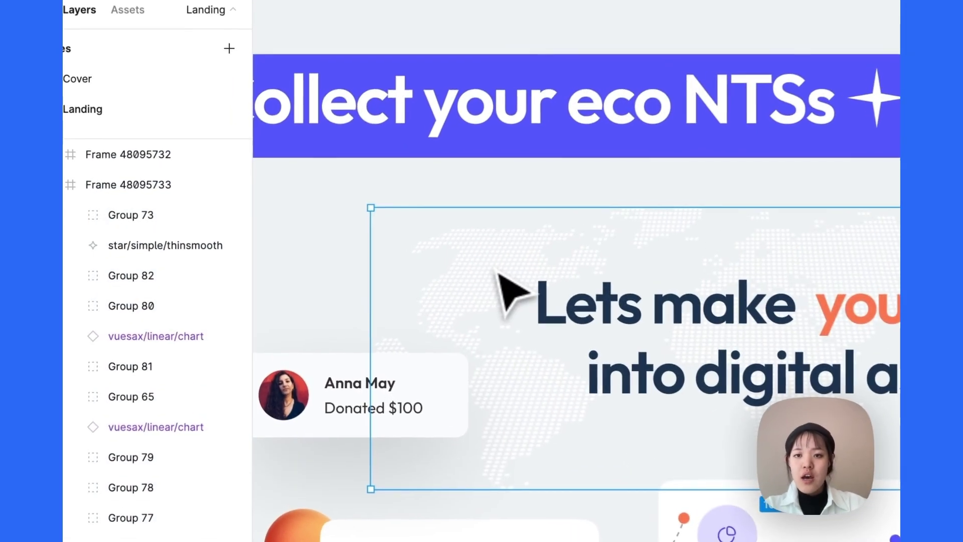
pyautogui.doubleClick(358, 243)
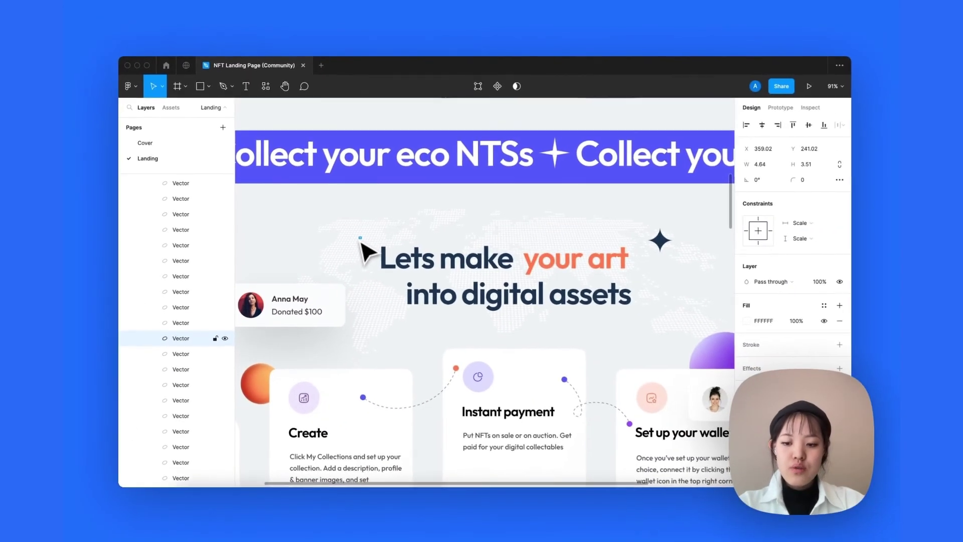
# Select all the map's dot vectors and flatten them into one Vector layer.
pyautogui.press('super+a')
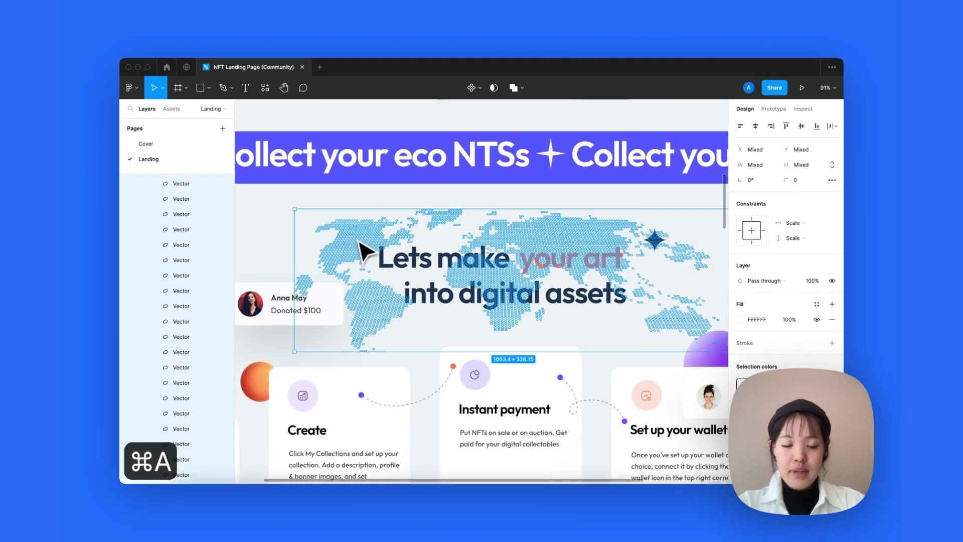
pyautogui.press('super+e')
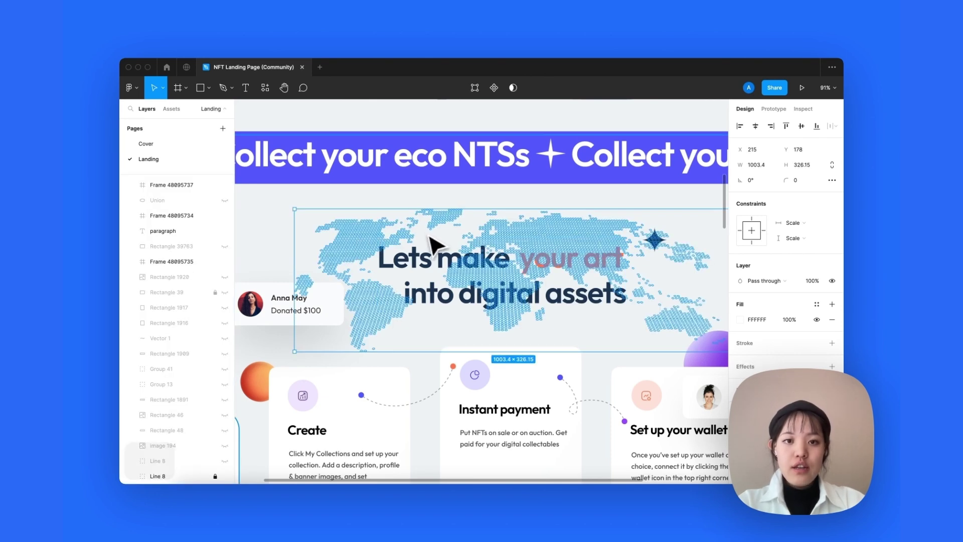
pyautogui.scroll(-5, 432, 247)
pyautogui.scroll(-2, 433, 238)
pyautogui.click(609, 204)
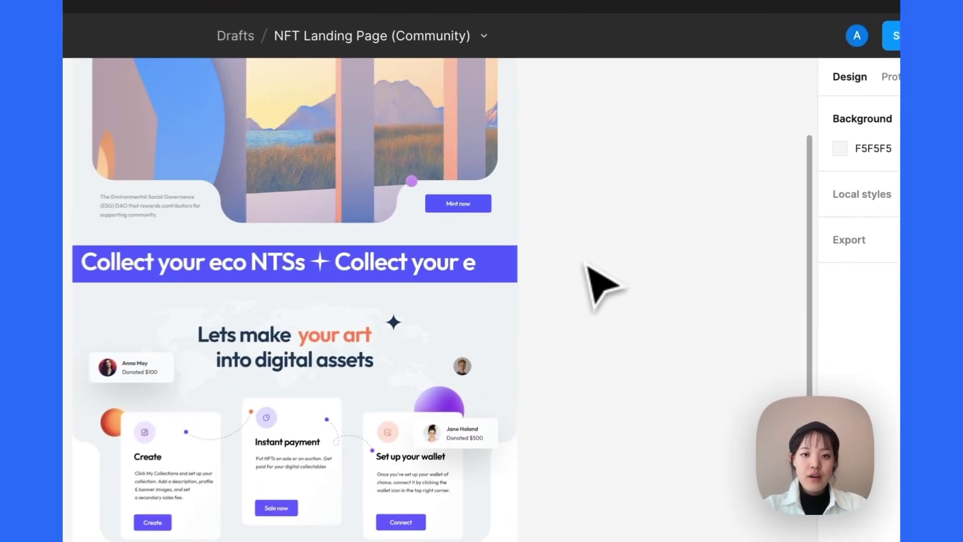
pyautogui.scroll(3, 610, 204)
pyautogui.scroll(3, 587, 270)
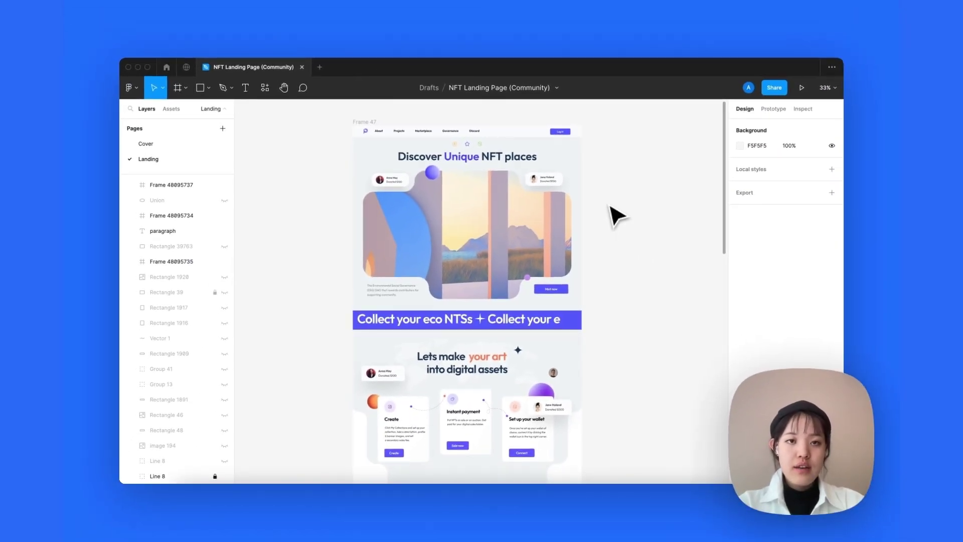
pyautogui.scroll(2, 633, 231)
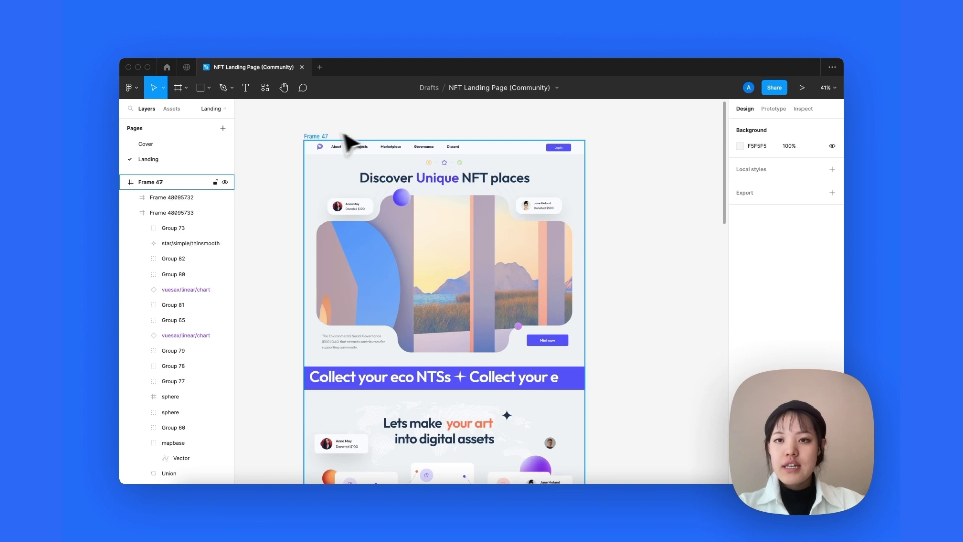
# Select hero Frame 48095732 and run Figma to Dora to copy its 38 layers.
pyautogui.click(320, 137)
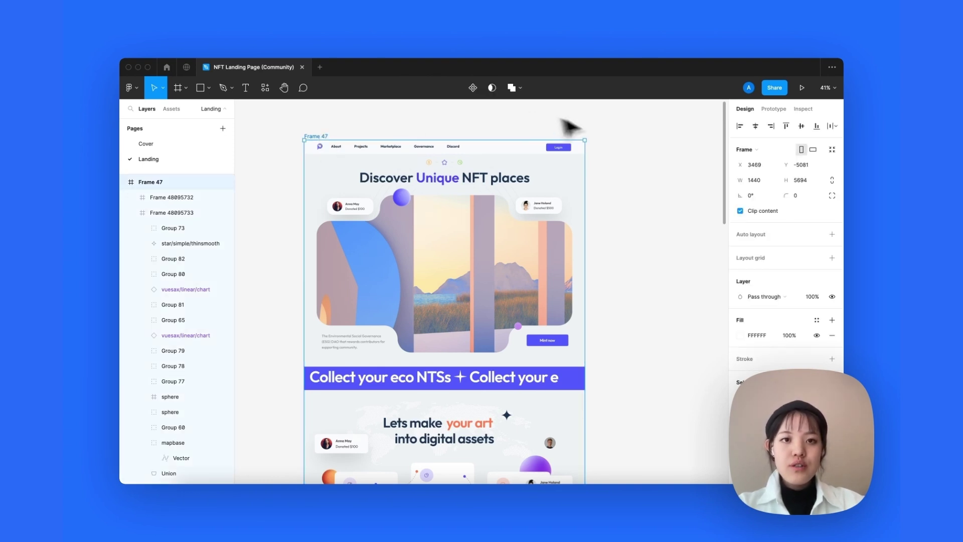
pyautogui.click(655, 151)
pyautogui.click(567, 200)
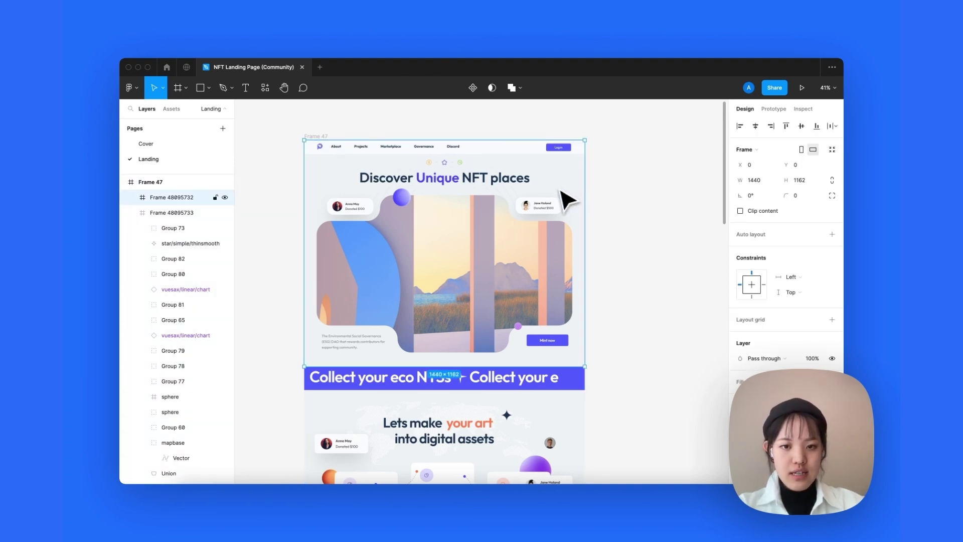
pyautogui.click(265, 88)
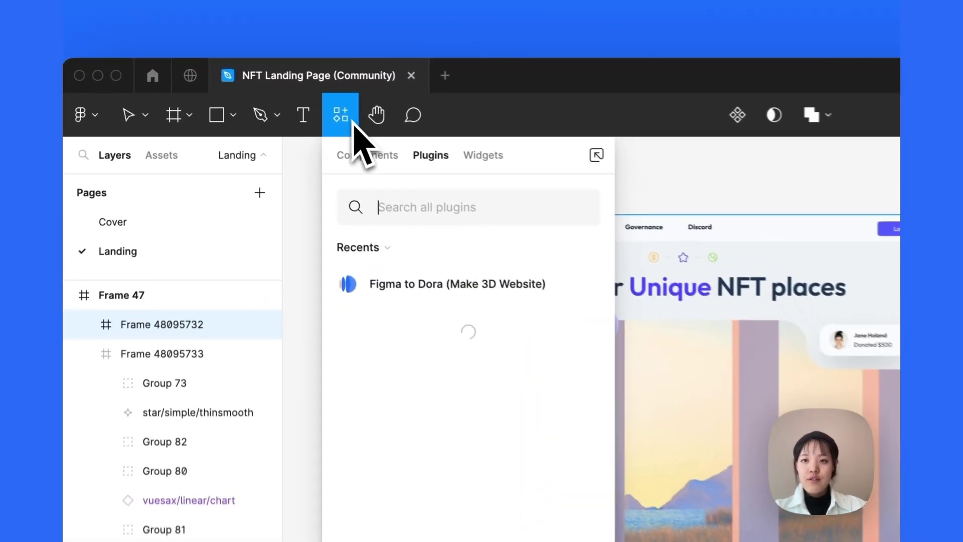
pyautogui.click(600, 296)
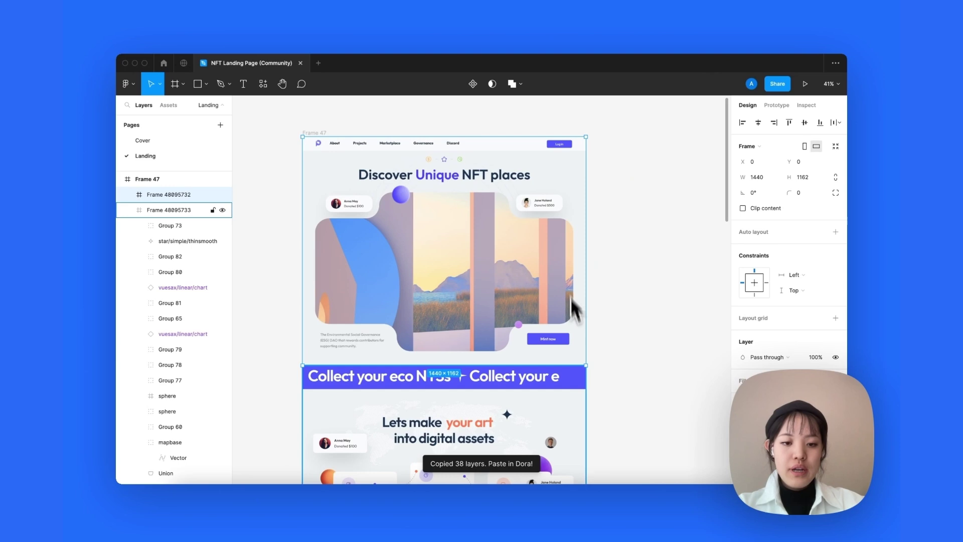
# Paste the copied hero Frame 48095732 onto Dora's Desktop page.
pyautogui.click(568, 485)
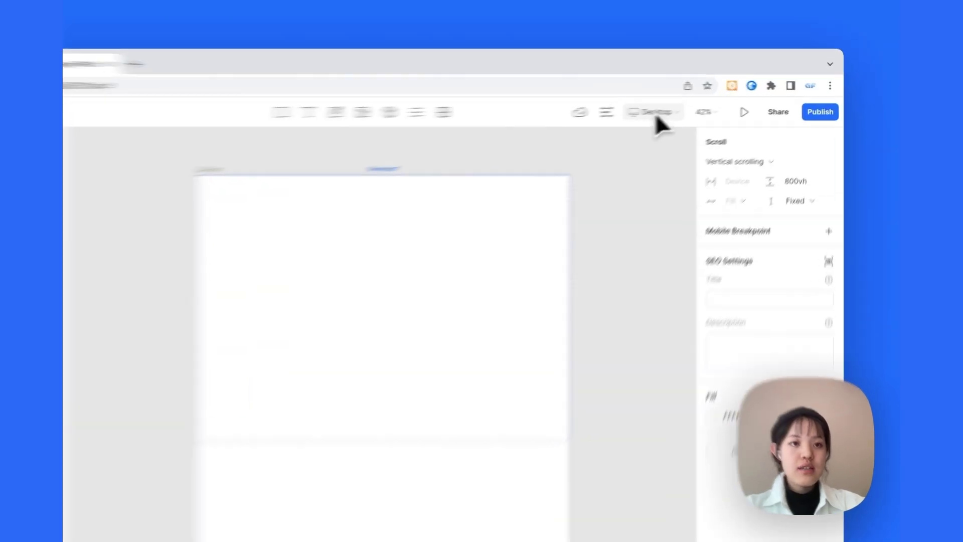
pyautogui.click(695, 107)
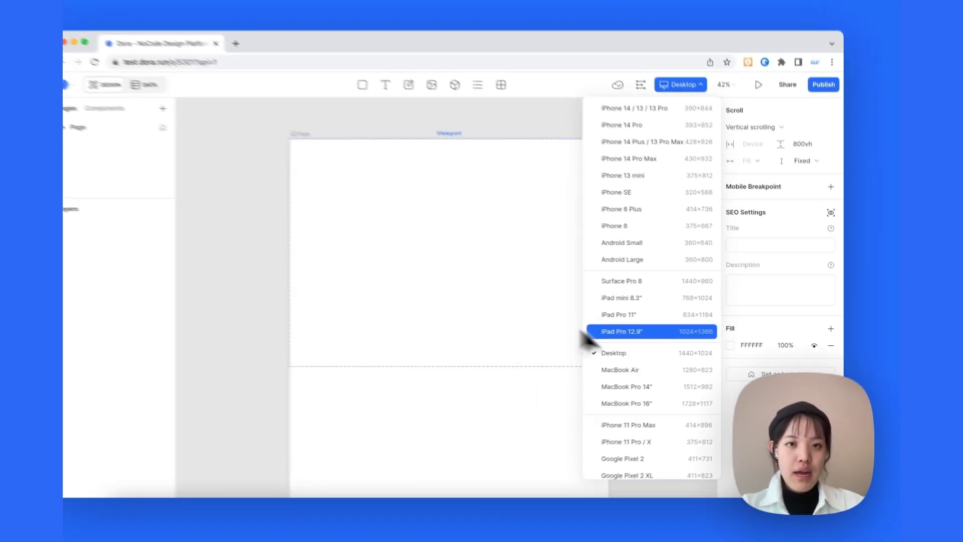
pyautogui.click(474, 363)
pyautogui.press('super+v')
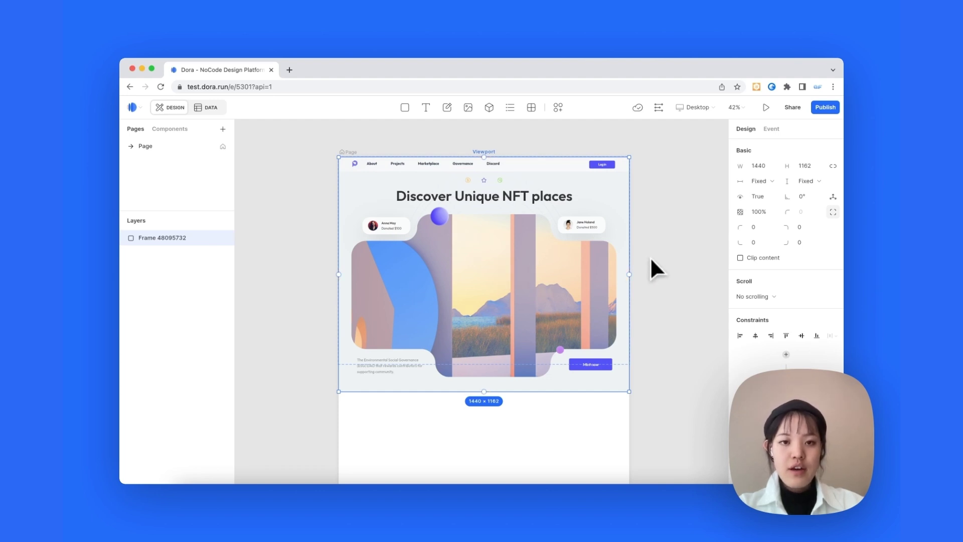
pyautogui.click(556, 492)
pyautogui.scroll(-5, 608, 333)
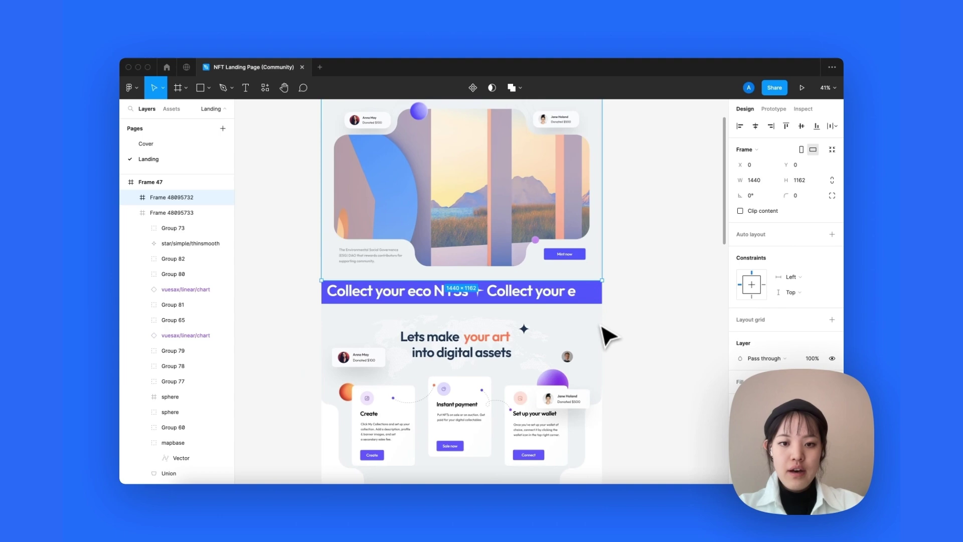
pyautogui.click(493, 372)
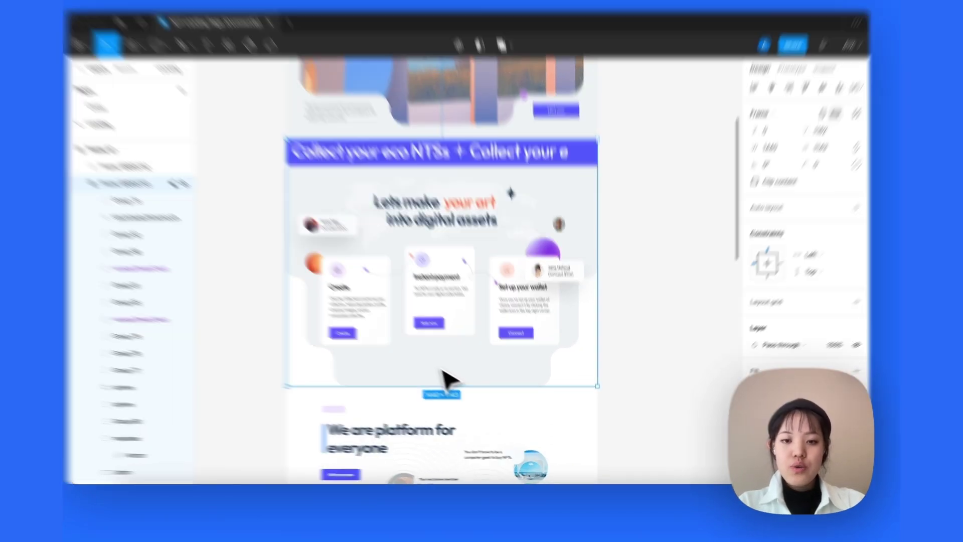
pyautogui.rightClick(457, 380)
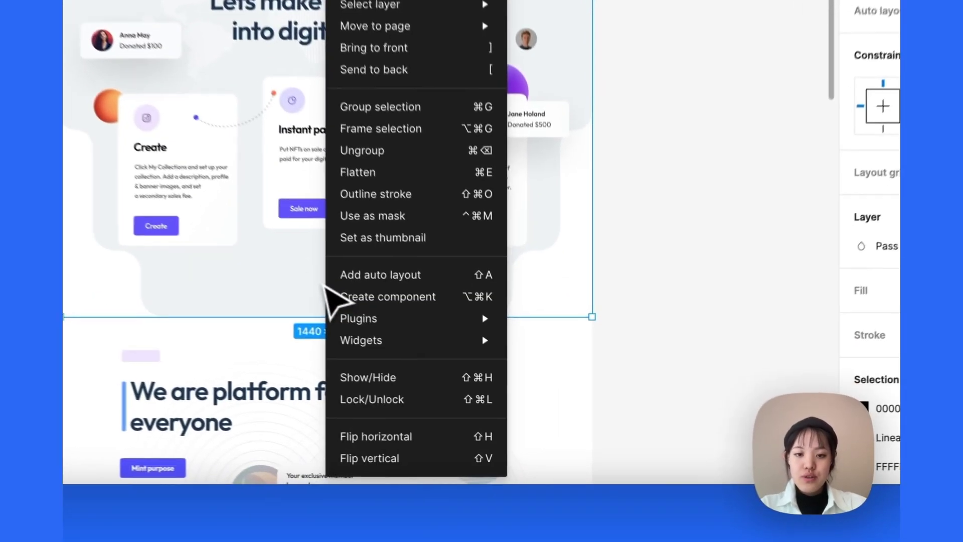
pyautogui.moveTo(356, 310)
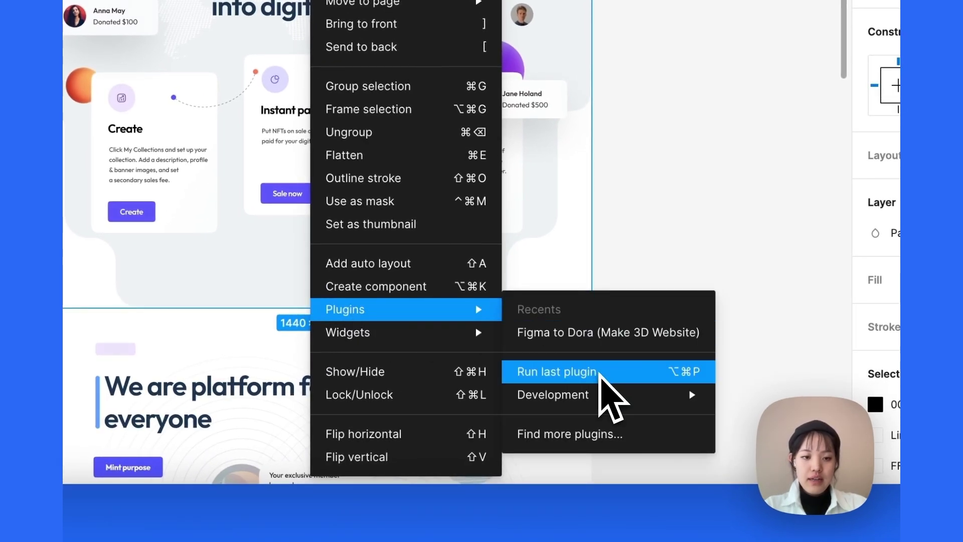
pyautogui.press('alt+super+p')
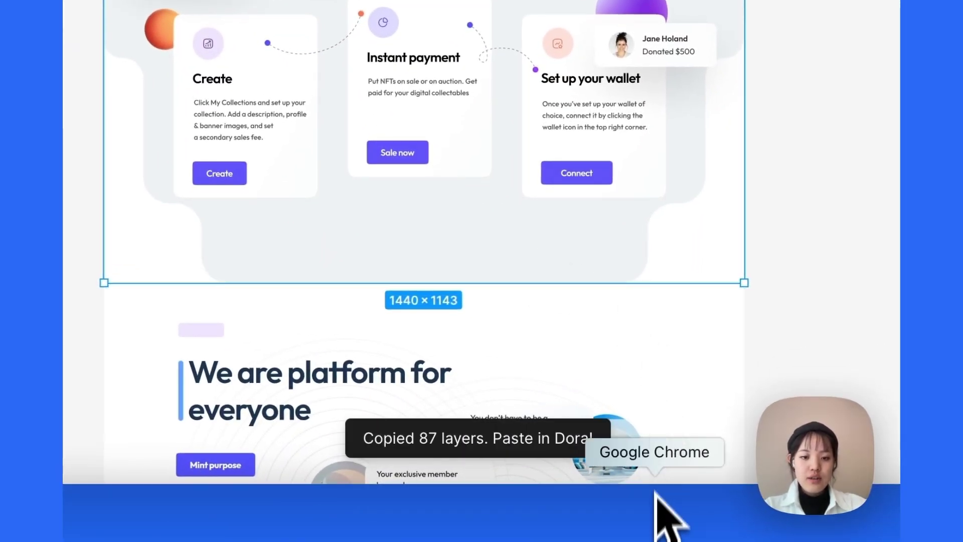
pyautogui.click(667, 520)
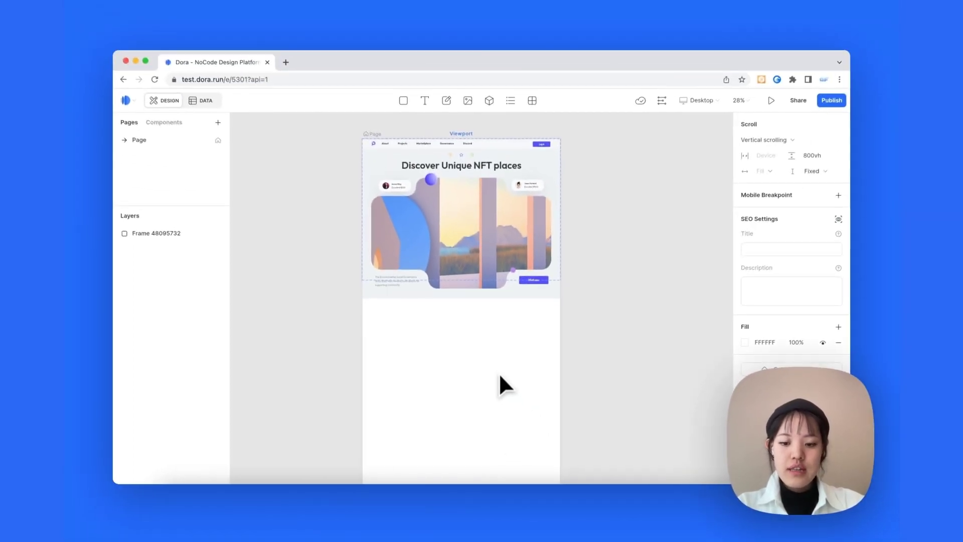
pyautogui.press('super+v')
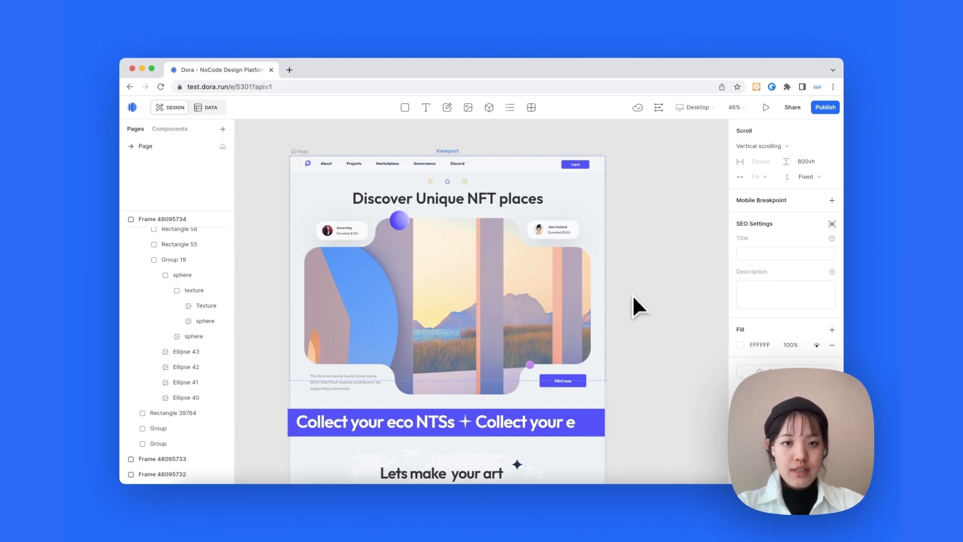
# Change the hero frame's width to 100vw and its height to 113vh.
pyautogui.click(560, 286)
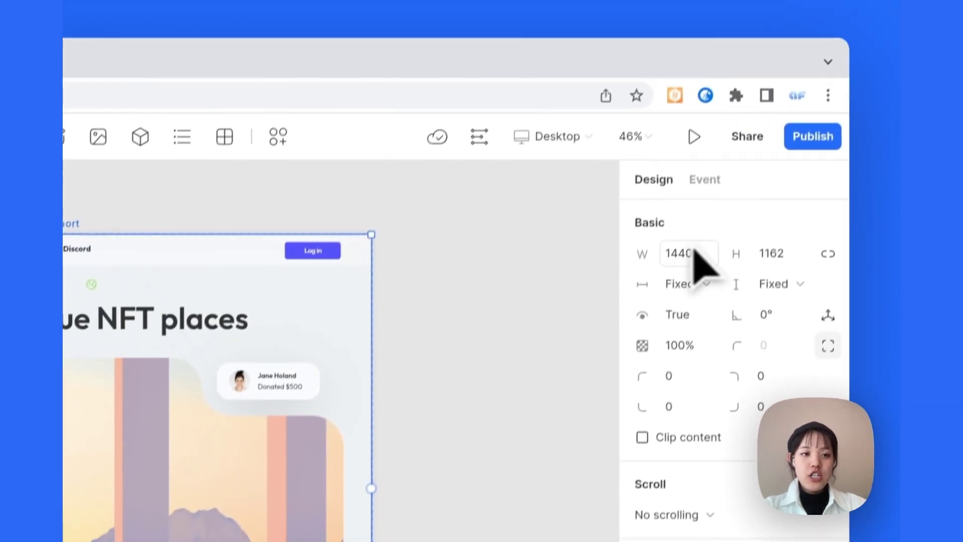
pyautogui.click(705, 274)
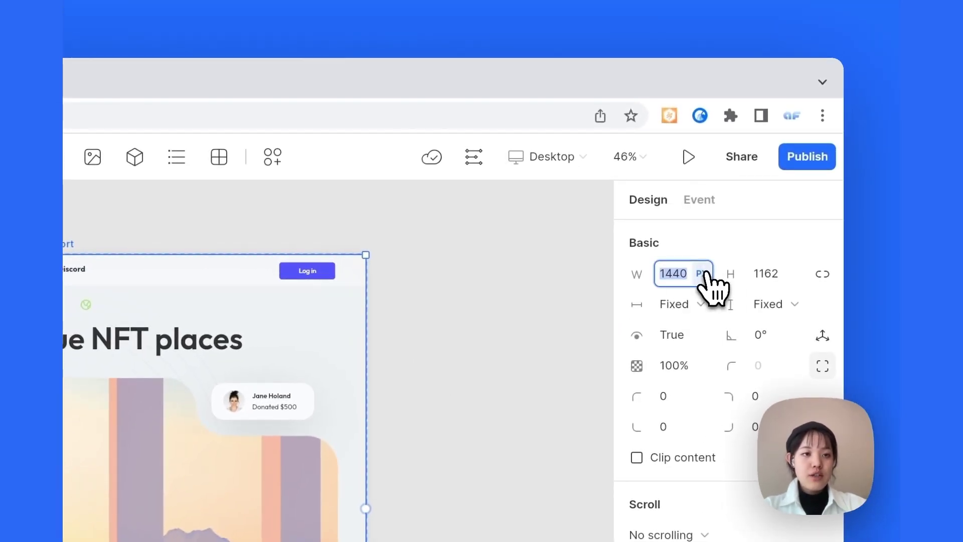
pyautogui.click(706, 275)
pyautogui.click(707, 275)
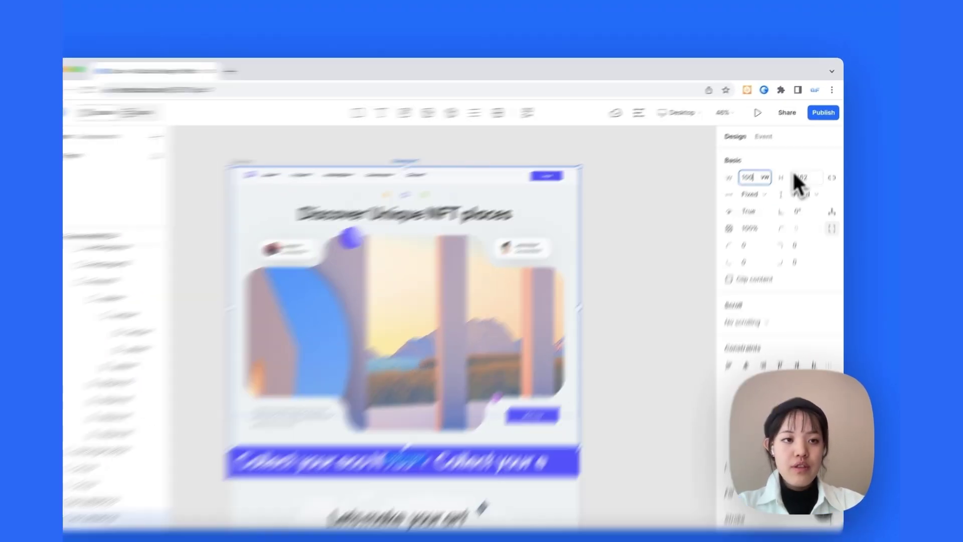
pyautogui.click(809, 166)
pyautogui.click(824, 166)
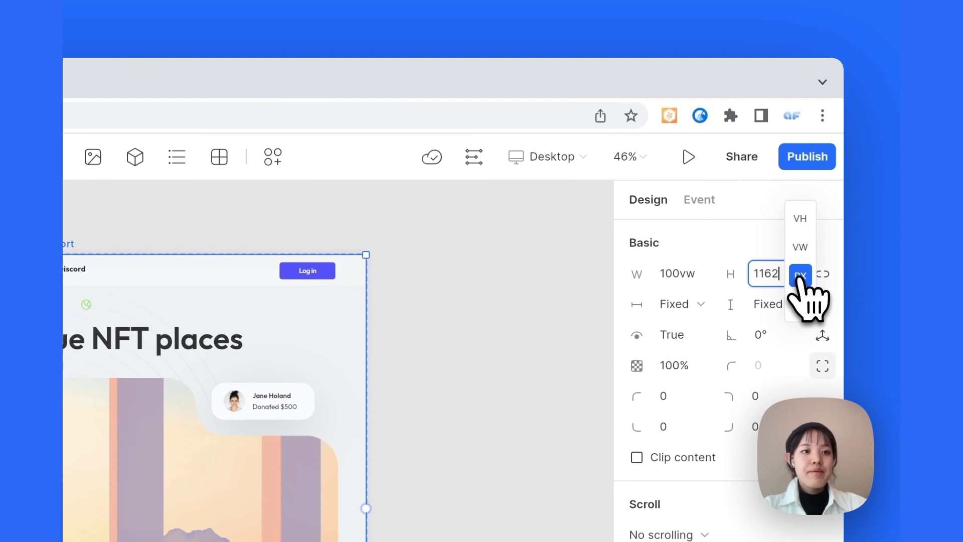
pyautogui.click(802, 220)
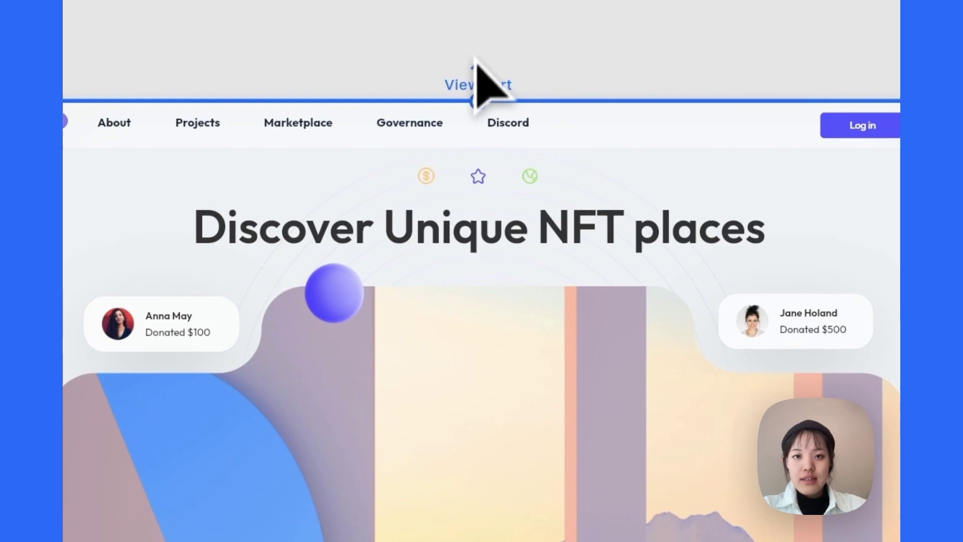
# Anchor the hero frame to Page top and pin it at 0 left, right and top.
pyautogui.click(481, 102)
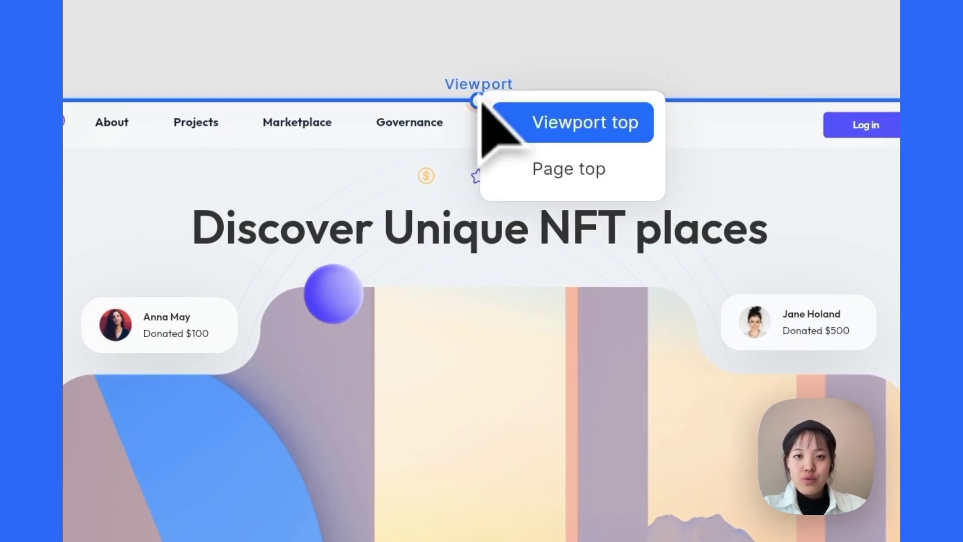
pyautogui.click(555, 168)
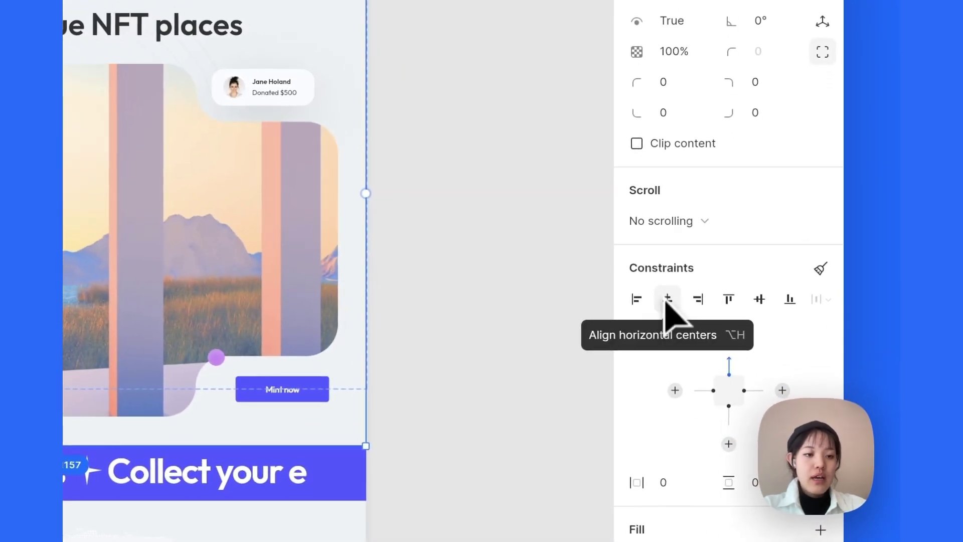
pyautogui.click(667, 300)
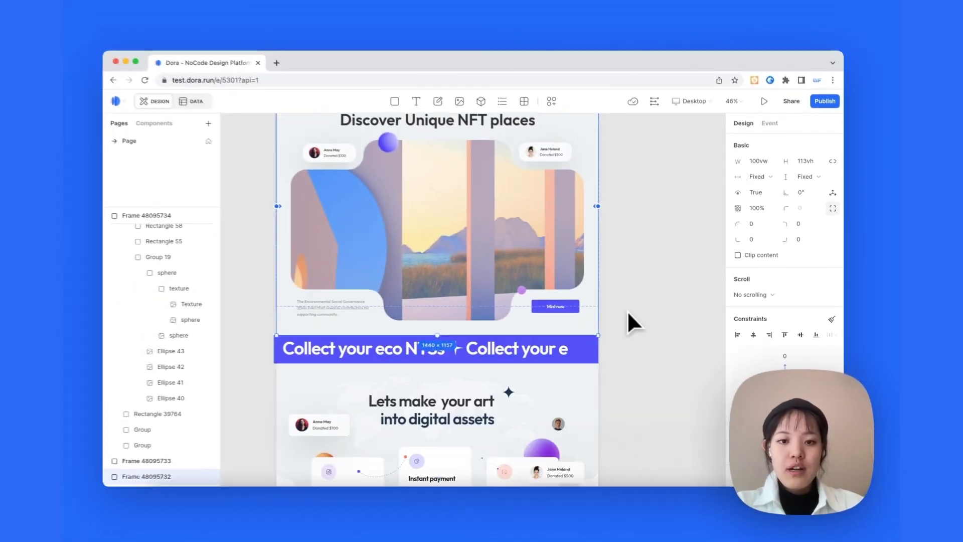
pyautogui.scroll(-3, 631, 316)
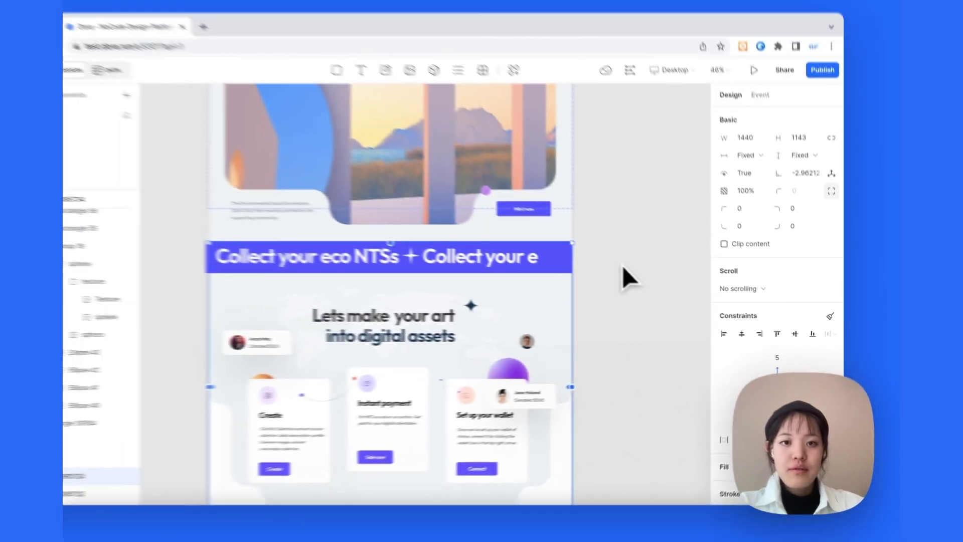
# Fit the whole page in view, enable the test.dora.run subdomain in Publish, and view the live site.
pyautogui.click(663, 200)
pyautogui.hotkey('shift', '1')
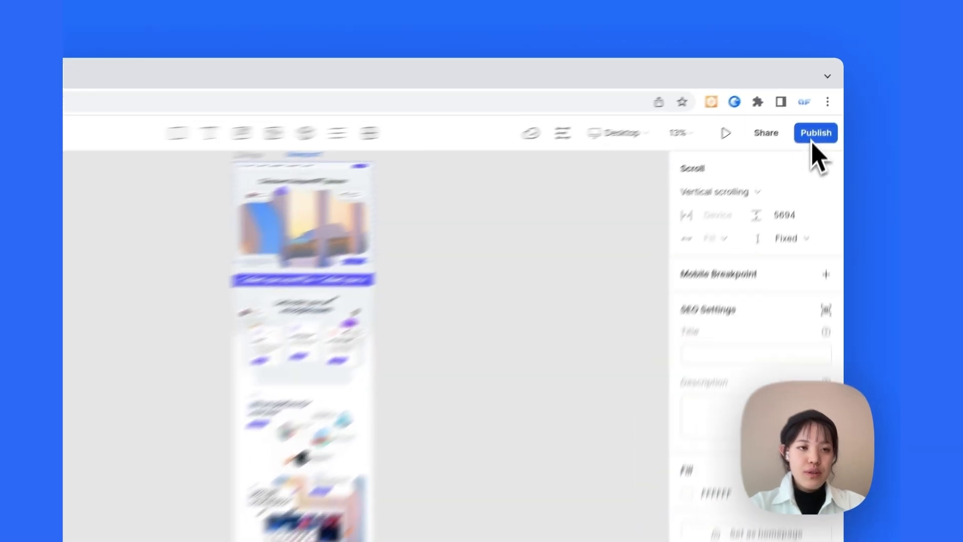
pyautogui.click(824, 110)
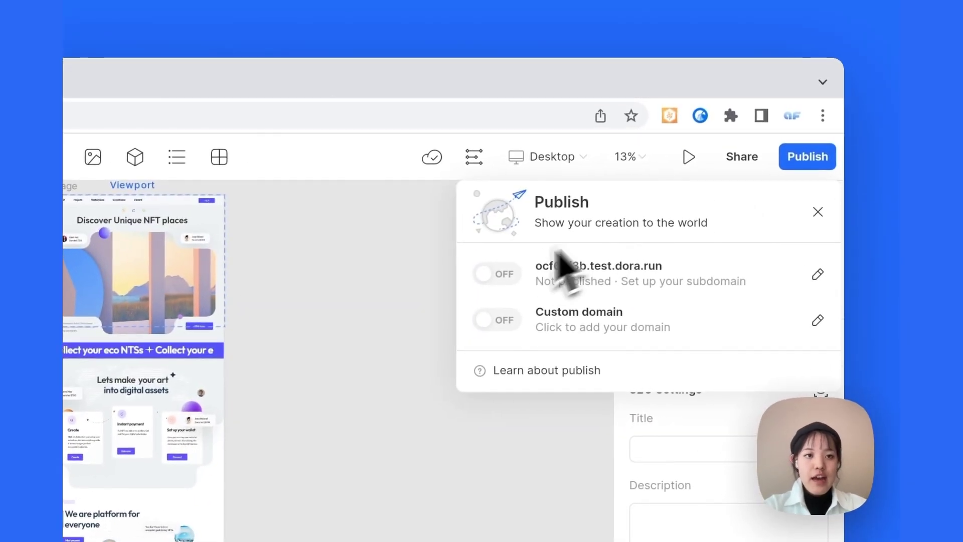
pyautogui.click(503, 277)
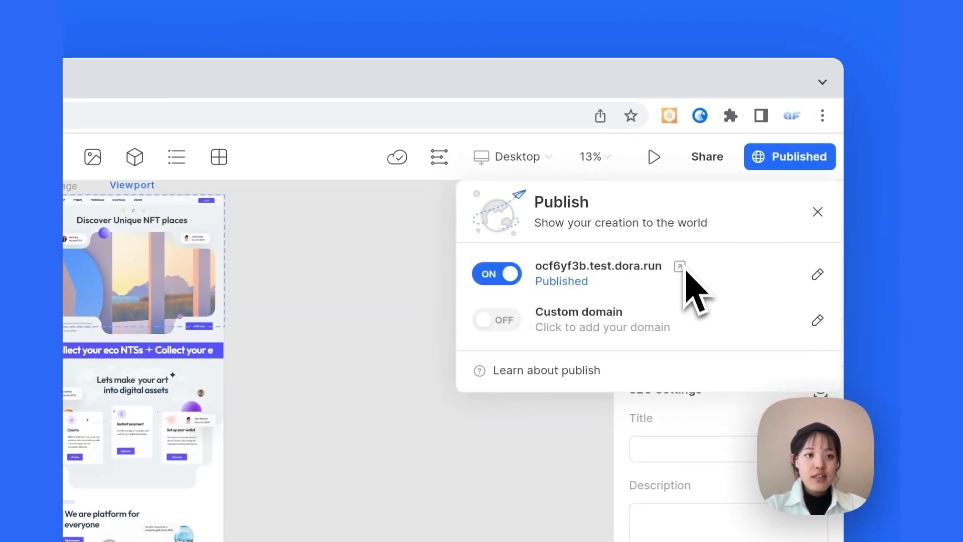
pyautogui.click(681, 266)
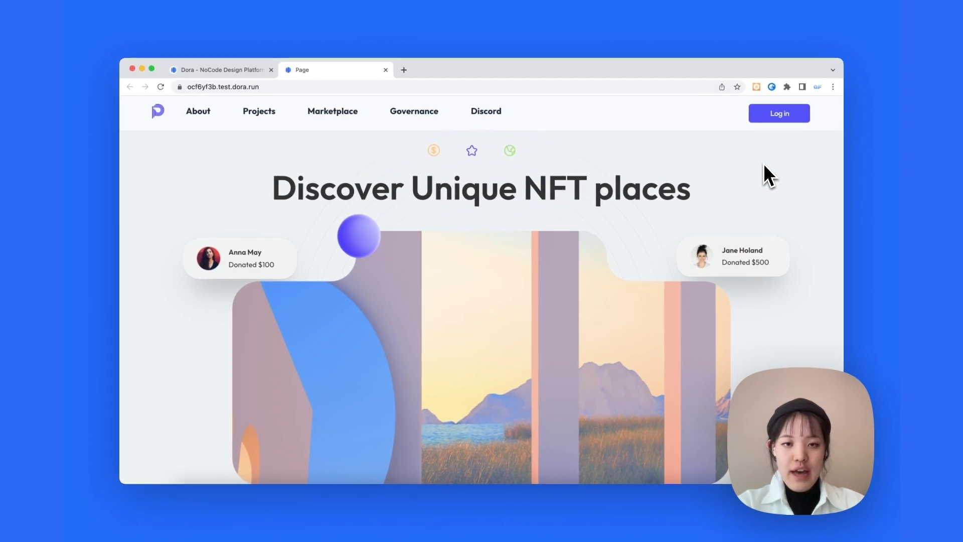
pyautogui.scroll(-10, 780, 218)
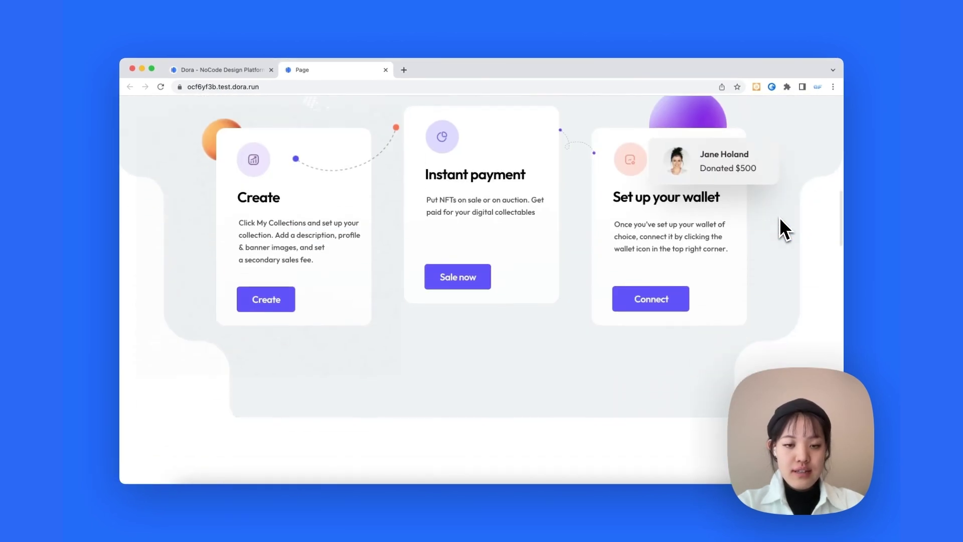
pyautogui.scroll(-15, 780, 220)
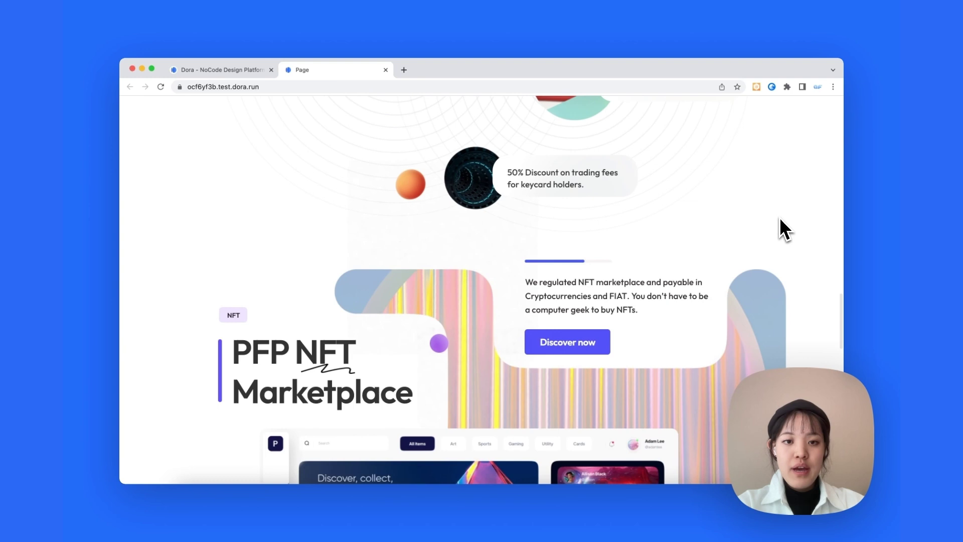
pyautogui.scroll(-15, 780, 218)
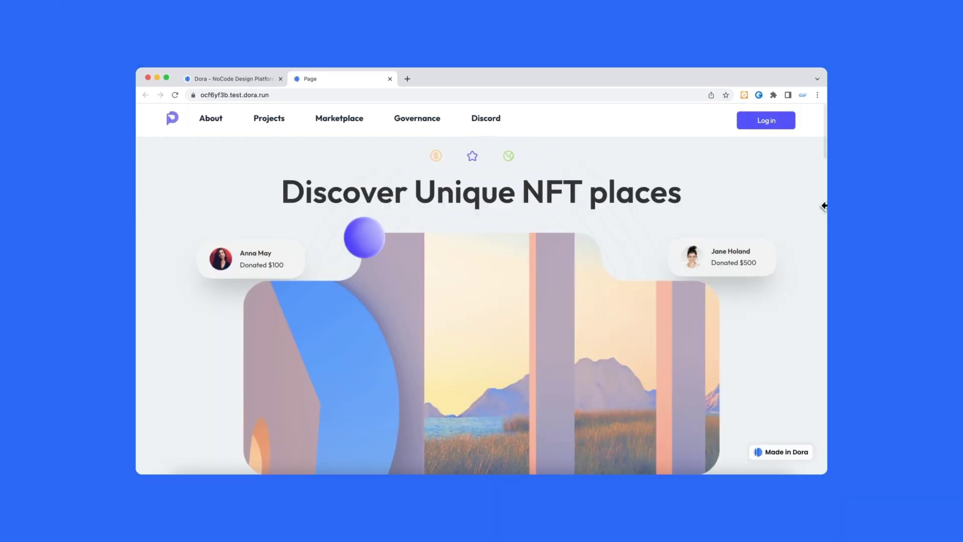
pyautogui.moveTo(827, 206)
pyautogui.mouseDown()
pyautogui.moveTo(712, 206)
pyautogui.moveTo(824, 216)
pyautogui.mouseUp()
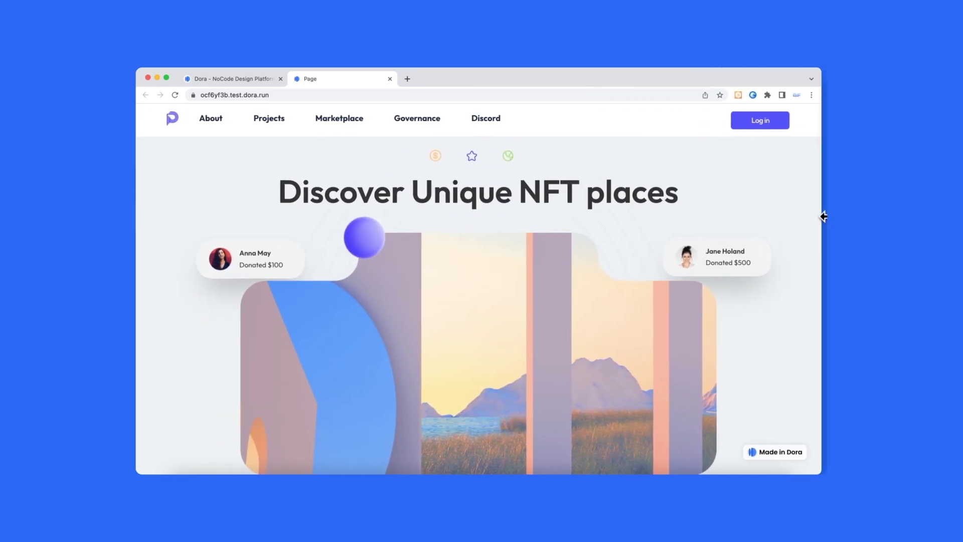